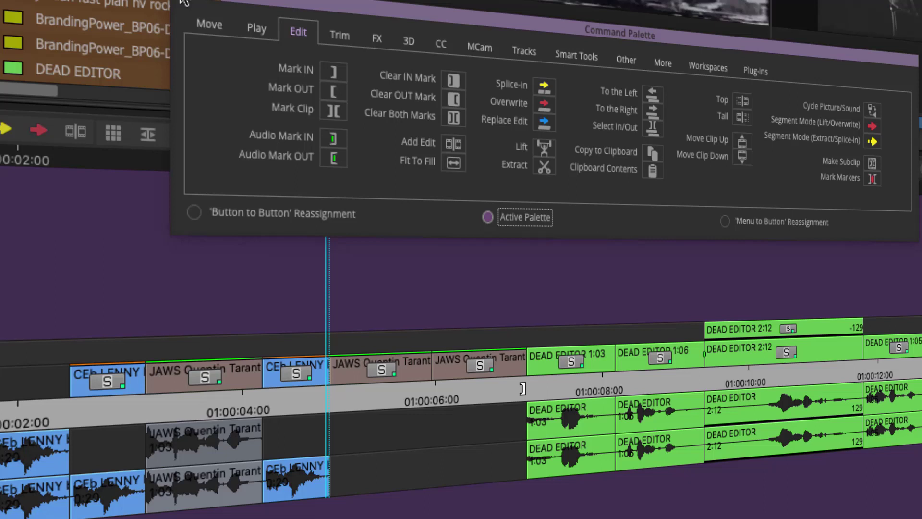
- Mark the CEb LENNY clip between the JAWS Quentin Tarantino clips and lift it, leaving filler in the sequence
{"action": "left_click_drag", "start_coordinate": [622, 387], "coordinate": [275, 411]}
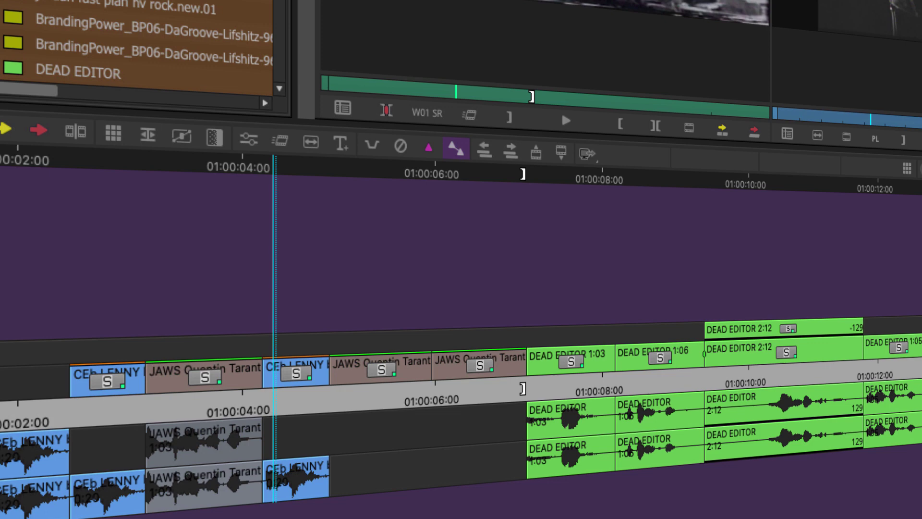
{"action": "key", "text": "t"}
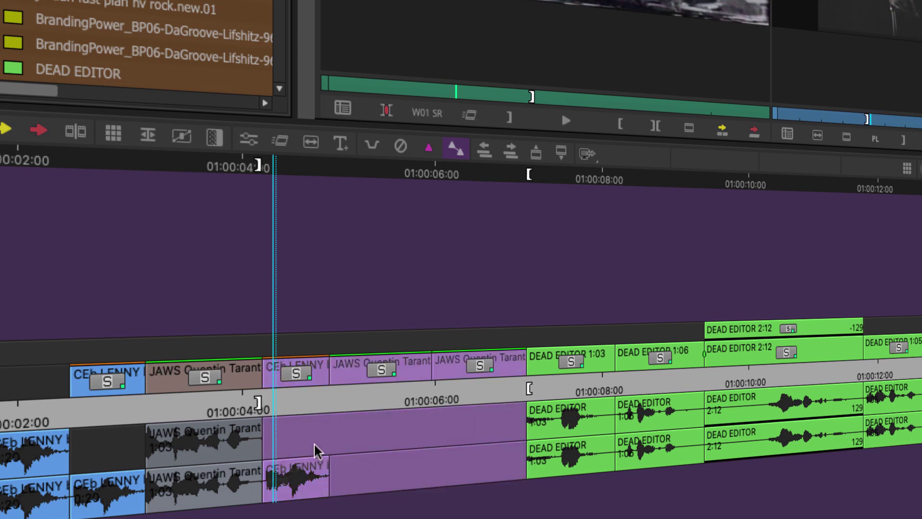
{"action": "key", "text": "alt+t"}
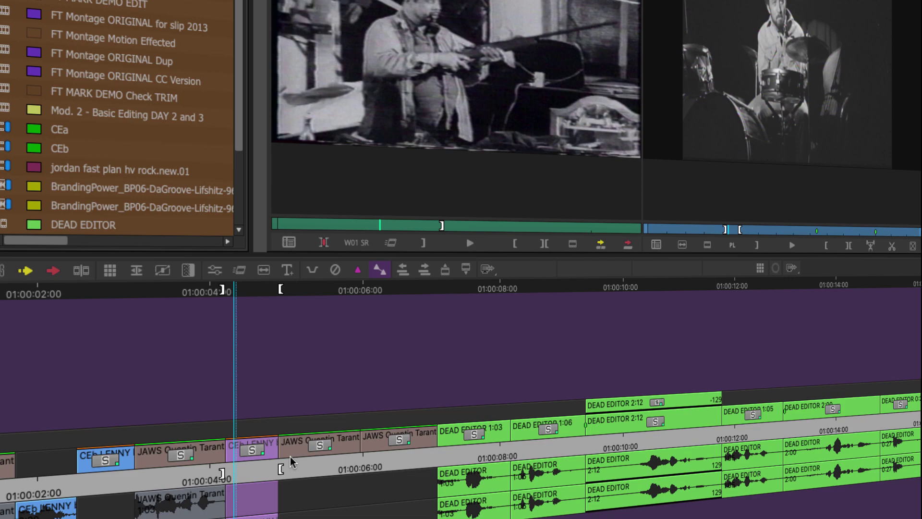
{"action": "left_click", "coordinate": [248, 458]}
{"action": "left_click", "coordinate": [250, 460]}
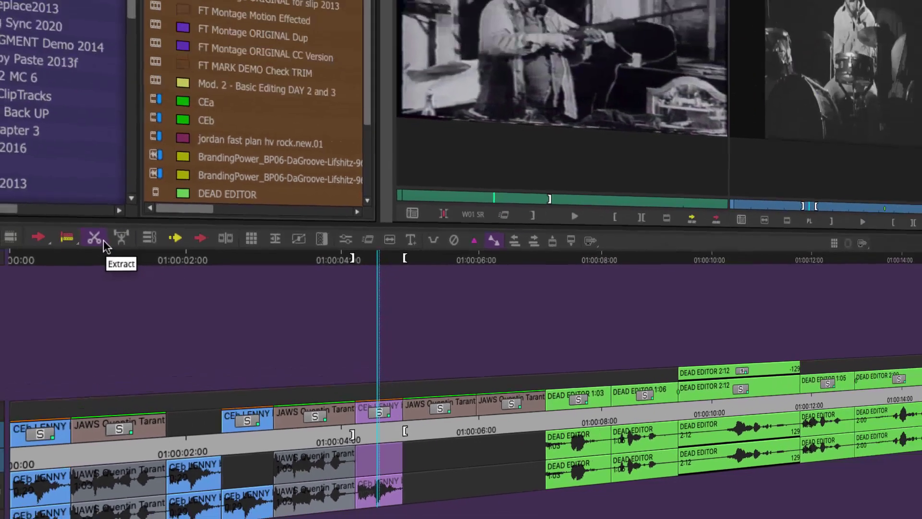
{"action": "left_click", "coordinate": [104, 244]}
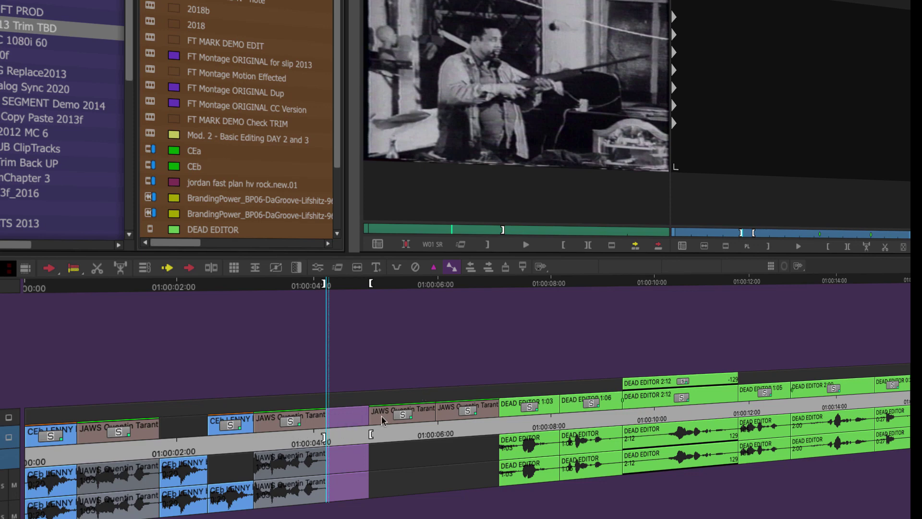
{"action": "left_click_drag", "start_coordinate": [361, 428], "coordinate": [332, 440]}
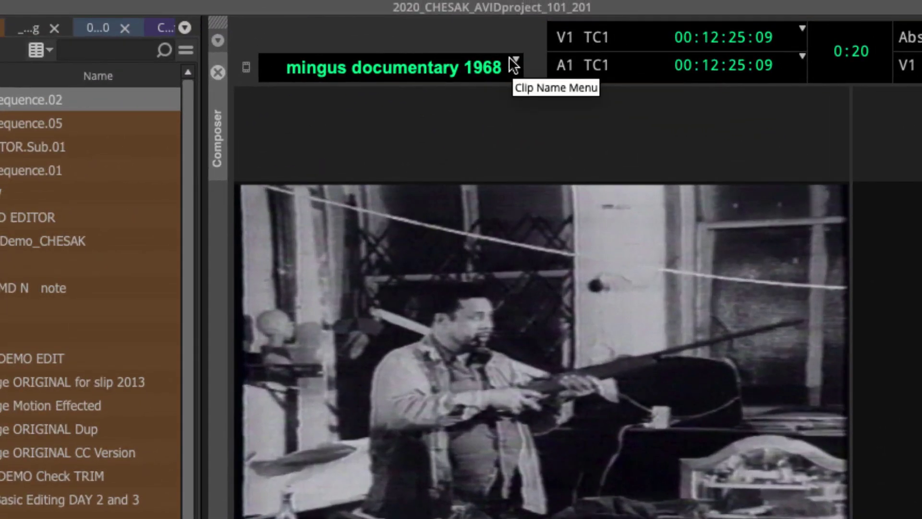
- Load the lifted clip's clipboard contents into the source monitor
{"action": "left_click", "coordinate": [511, 61]}
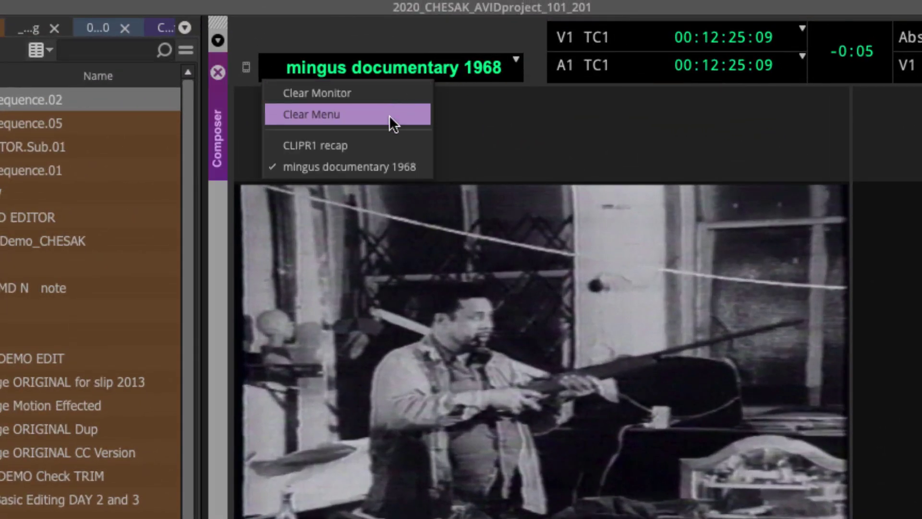
{"action": "left_click", "coordinate": [488, 120]}
{"action": "right_click", "coordinate": [465, 118]}
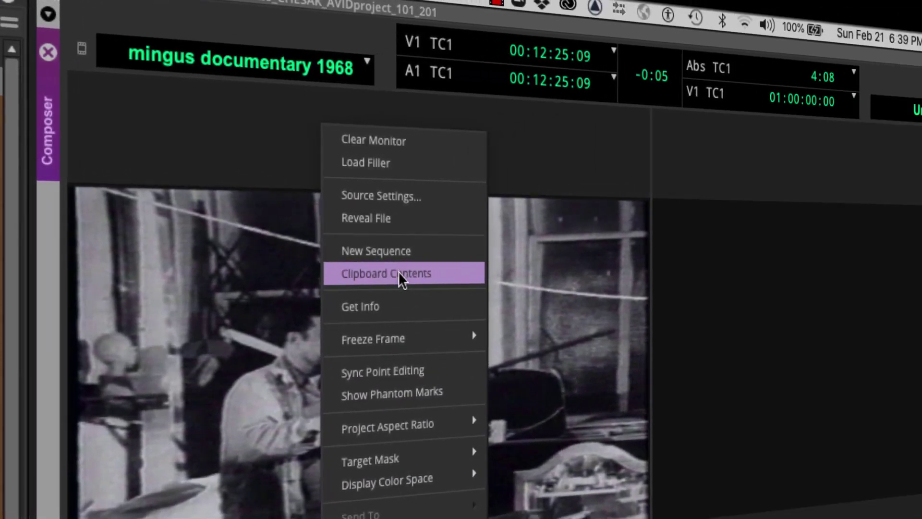
{"action": "left_click", "coordinate": [398, 272]}
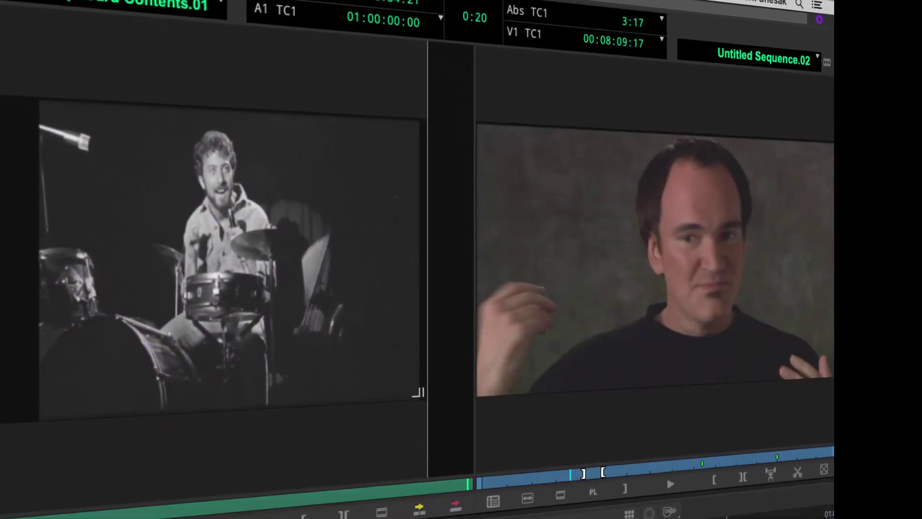
- Mark the JAWS Quentin Tarantino clip just before the gap and extract it from Untitled Sequence.02
{"action": "key", "text": "Left"}
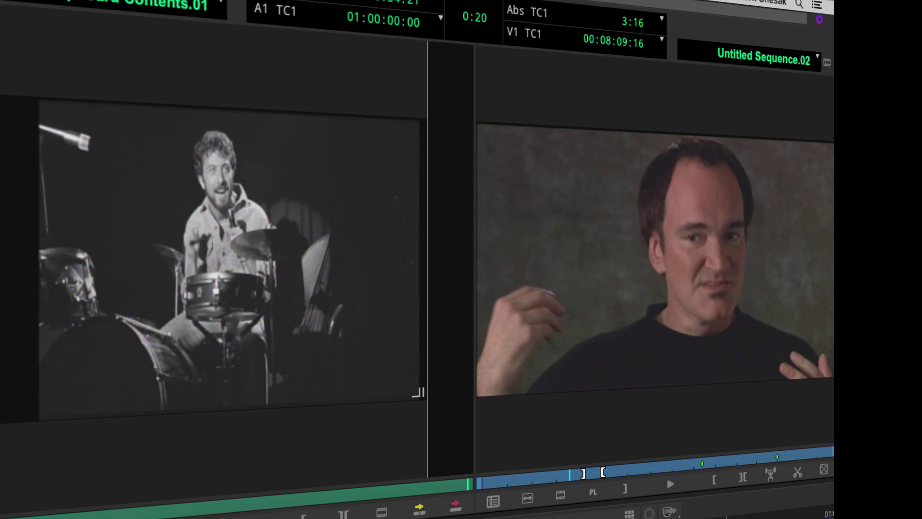
{"action": "key", "text": "Right"}
{"action": "key", "text": "t"}
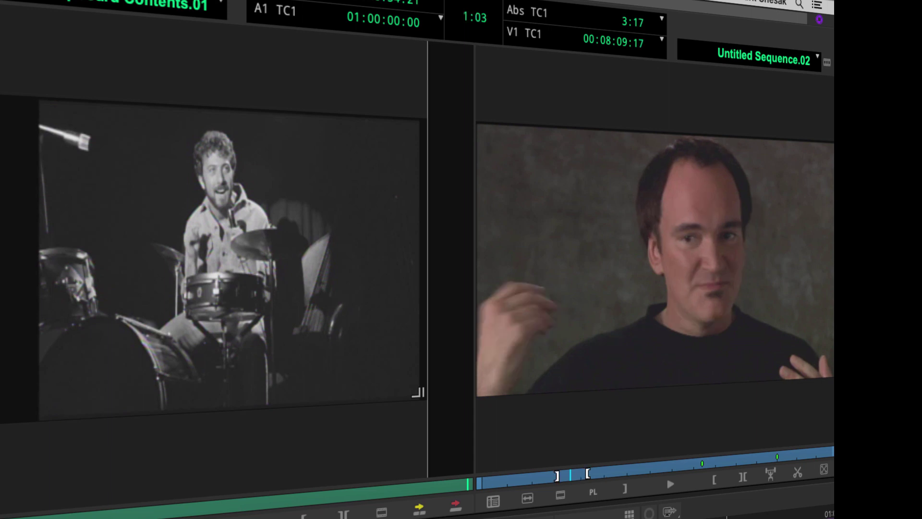
{"action": "key", "text": "x"}
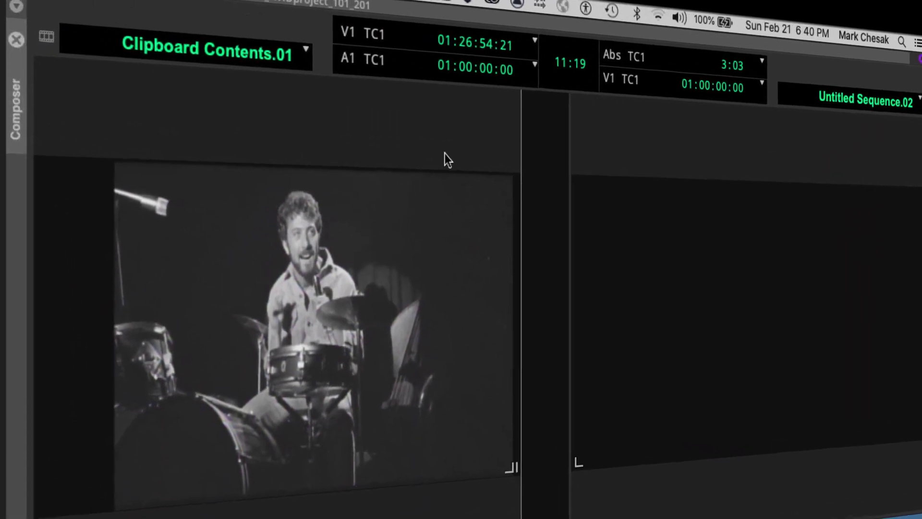
- Review the source monitor's clip list and park the sequence playhead at the start of the second DEAD EDITOR clip
{"action": "left_click", "coordinate": [307, 50]}
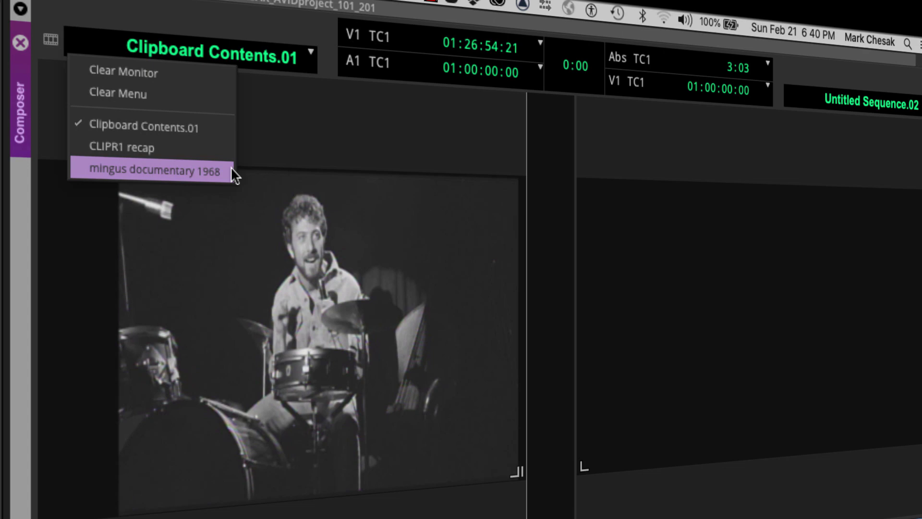
{"action": "left_click", "coordinate": [270, 139]}
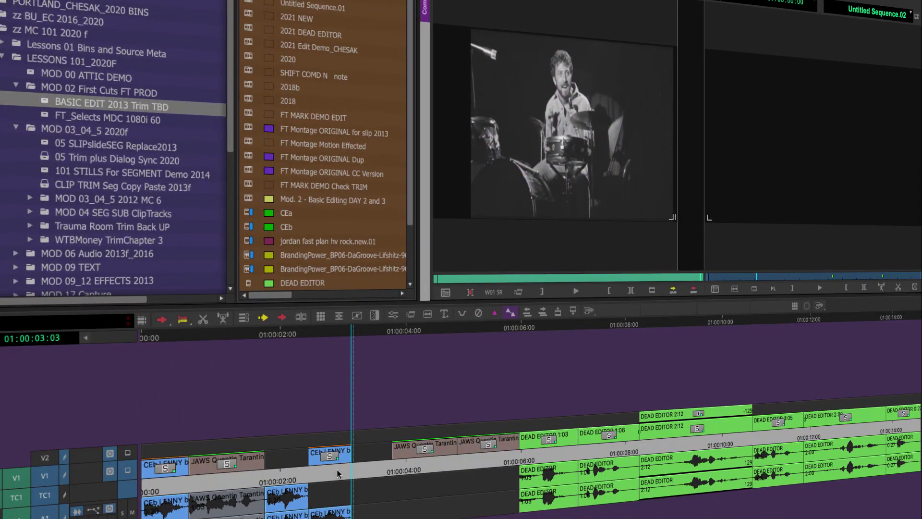
{"action": "left_click_drag", "start_coordinate": [337, 470], "coordinate": [543, 449]}
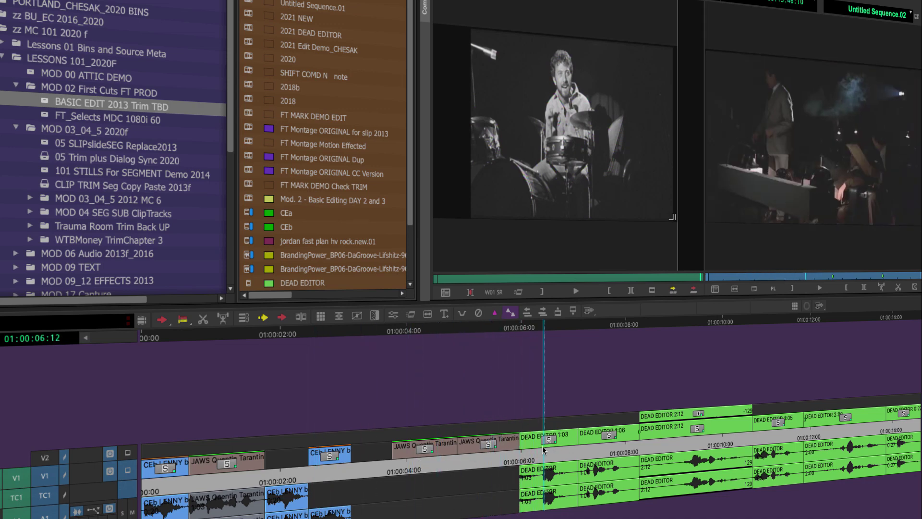
{"action": "key", "text": "Left"}
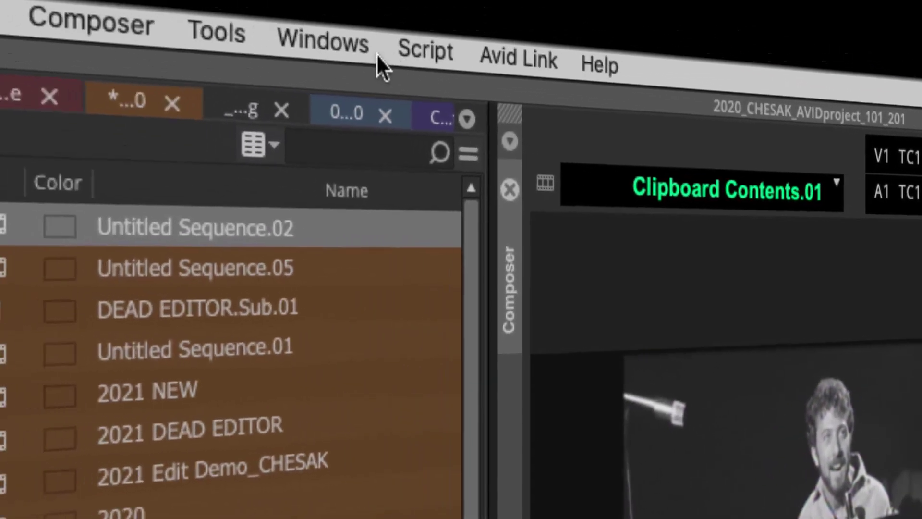
- Open the Clipboard Monitor, enlarge its window beside the source monitor, and play the extracted JAWS clip in it
{"action": "left_click", "coordinate": [229, 45]}
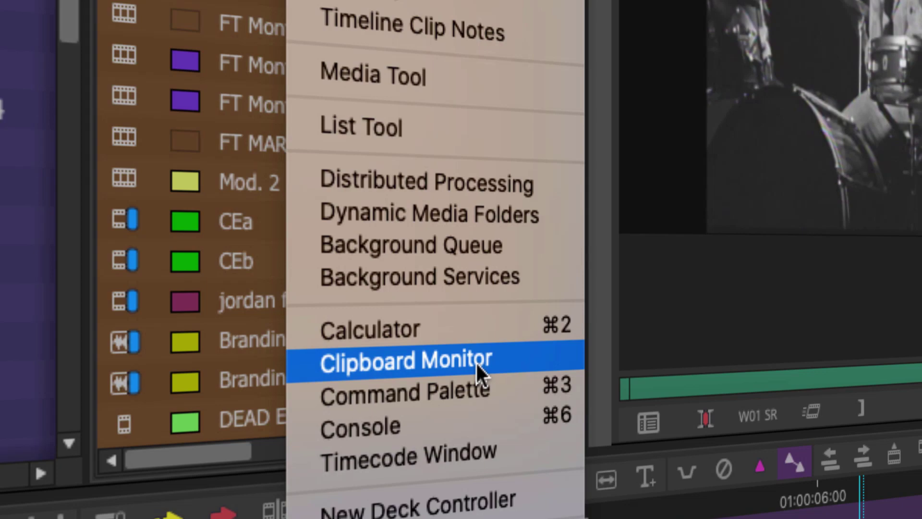
{"action": "left_click", "coordinate": [479, 369]}
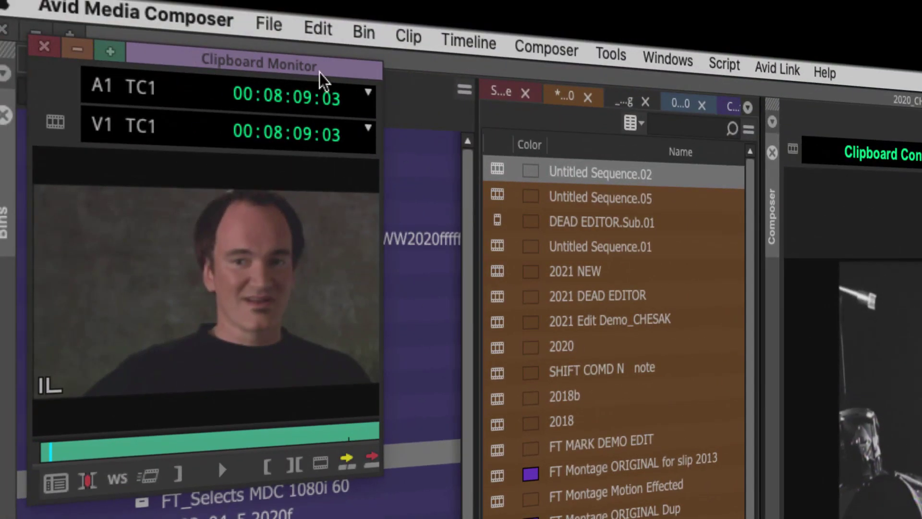
{"action": "left_click_drag", "start_coordinate": [324, 79], "coordinate": [489, 109]}
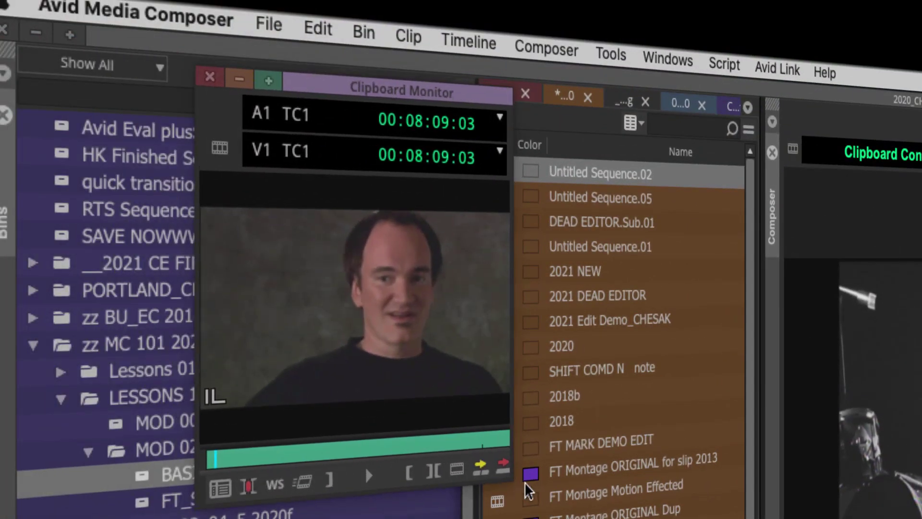
{"action": "left_click_drag", "start_coordinate": [504, 481], "coordinate": [778, 517]}
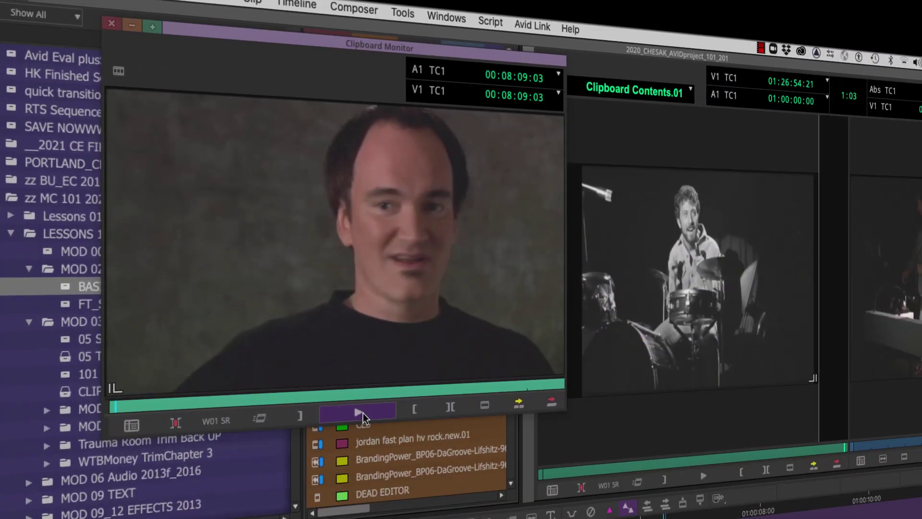
{"action": "left_click", "coordinate": [362, 413]}
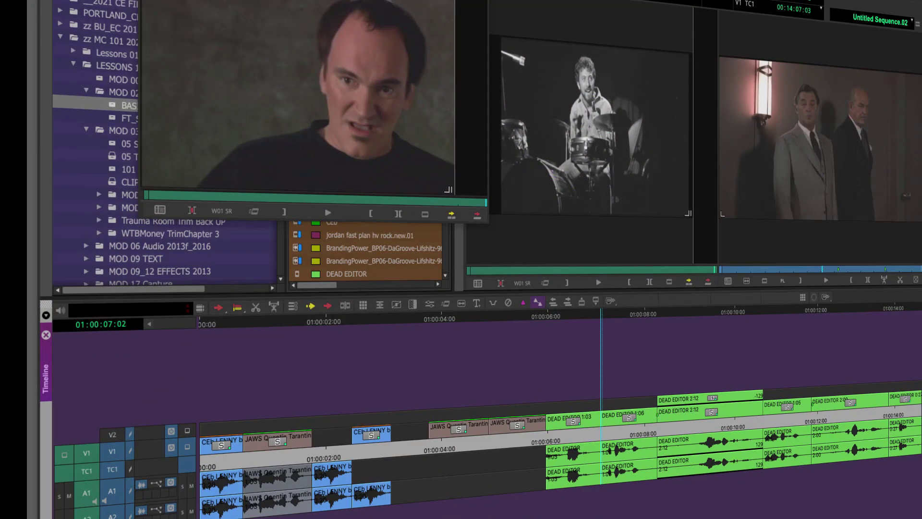
- Load the SEG LittleBig Demo sequence into the record monitor and park its playhead at 01:00:18:03 with no marks set
{"action": "left_click", "coordinate": [910, 23]}
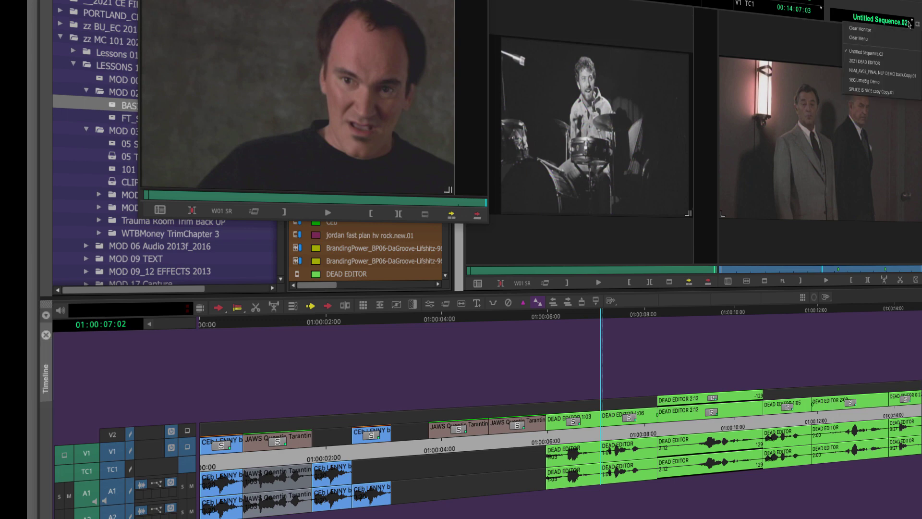
{"action": "left_click", "coordinate": [882, 82]}
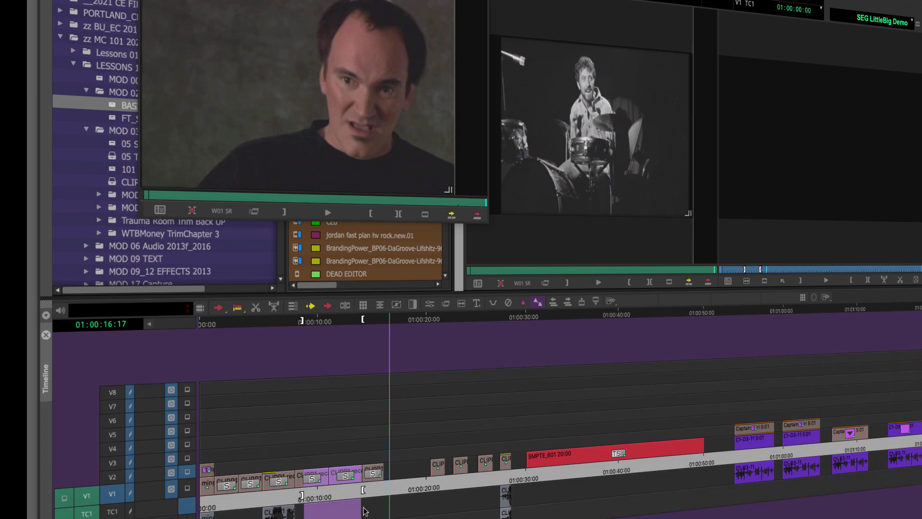
{"action": "left_click_drag", "start_coordinate": [398, 486], "coordinate": [407, 482]}
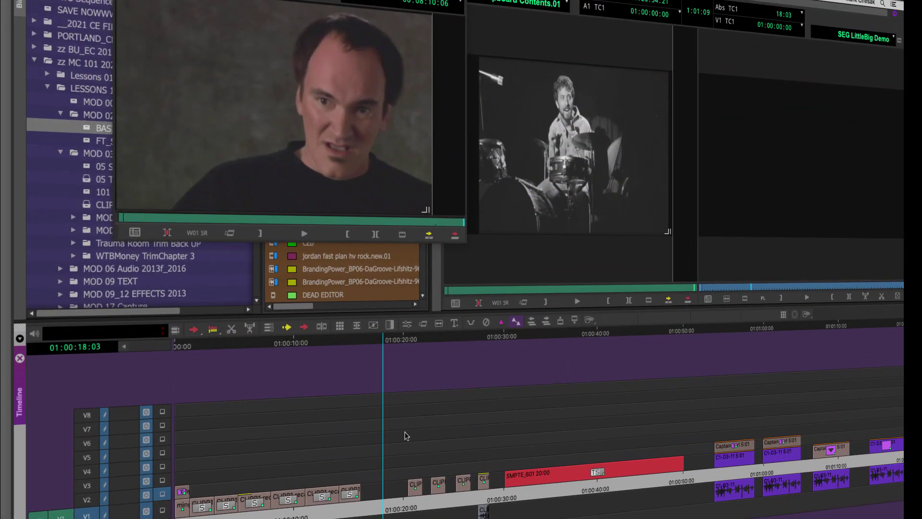
- Splice the Clipboard Monitor's clip into the sequence three times from 01:00:18:03 and play back the added clips
{"action": "left_click_drag", "start_coordinate": [454, 222], "coordinate": [70, 218]}
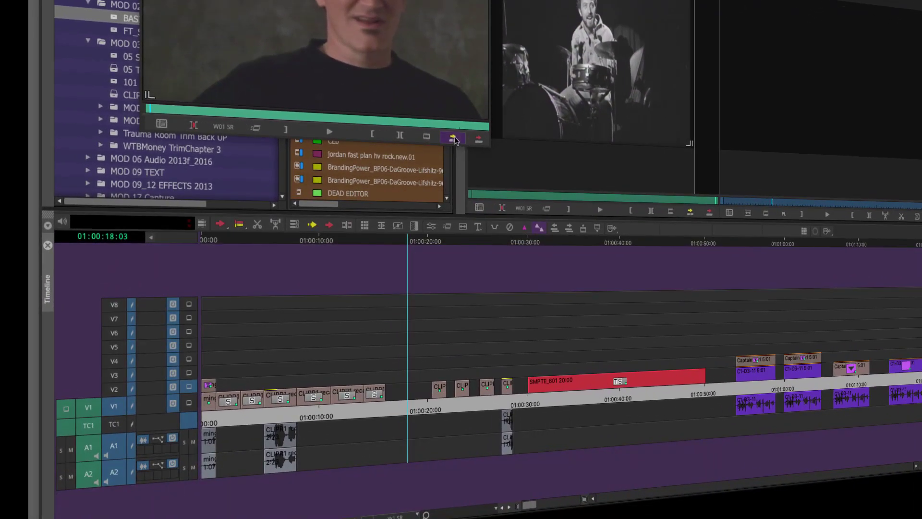
{"action": "left_click", "coordinate": [453, 138]}
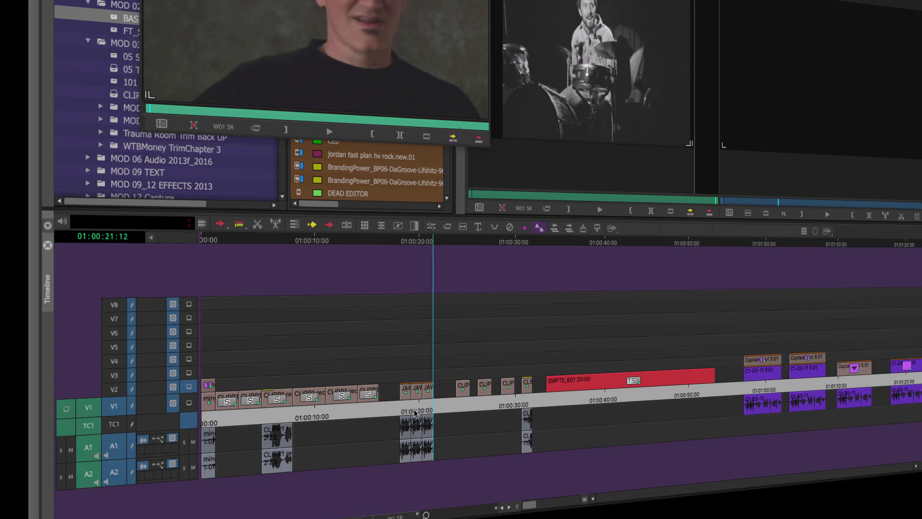
{"action": "left_click_drag", "start_coordinate": [415, 412], "coordinate": [400, 415]}
{"action": "key", "text": "space"}
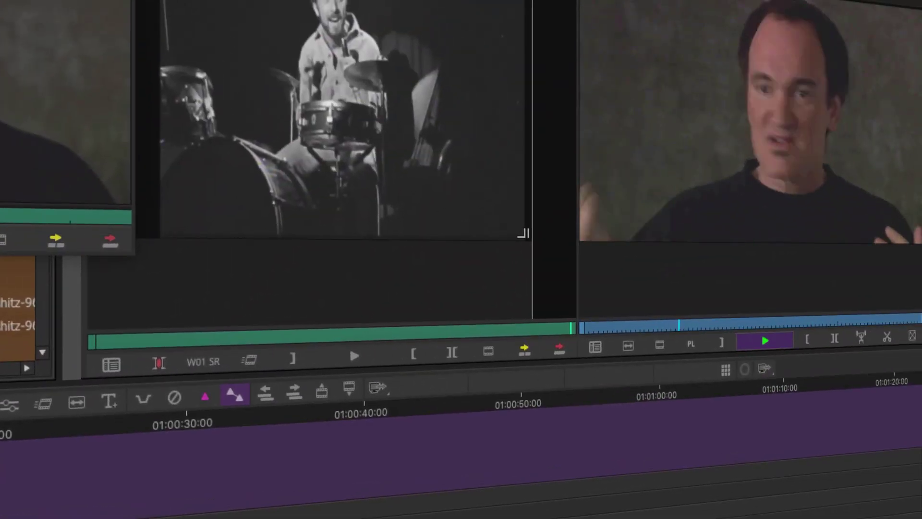
{"action": "key", "text": "space"}
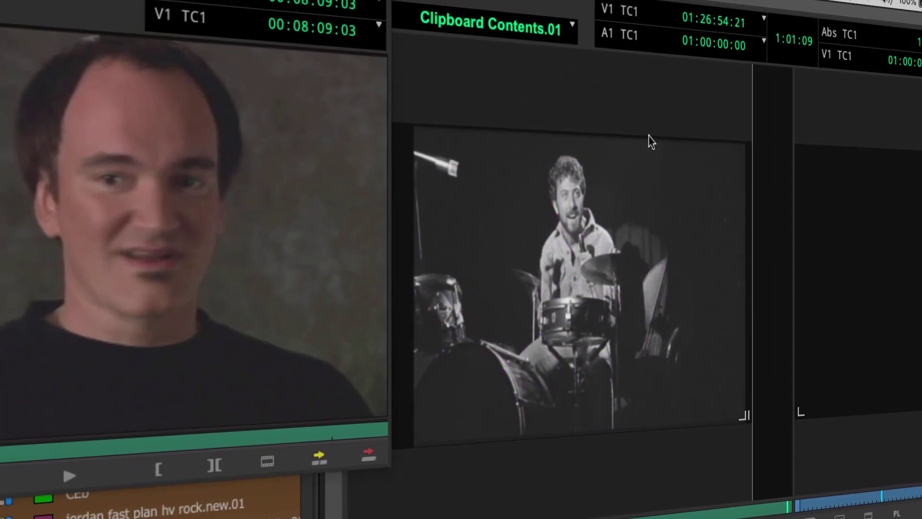
- Load the current clipboard contents into the source monitor and close the Clipboard Monitor
{"action": "left_click", "coordinate": [570, 30]}
{"action": "left_click", "coordinate": [564, 101]}
{"action": "right_click", "coordinate": [564, 101]}
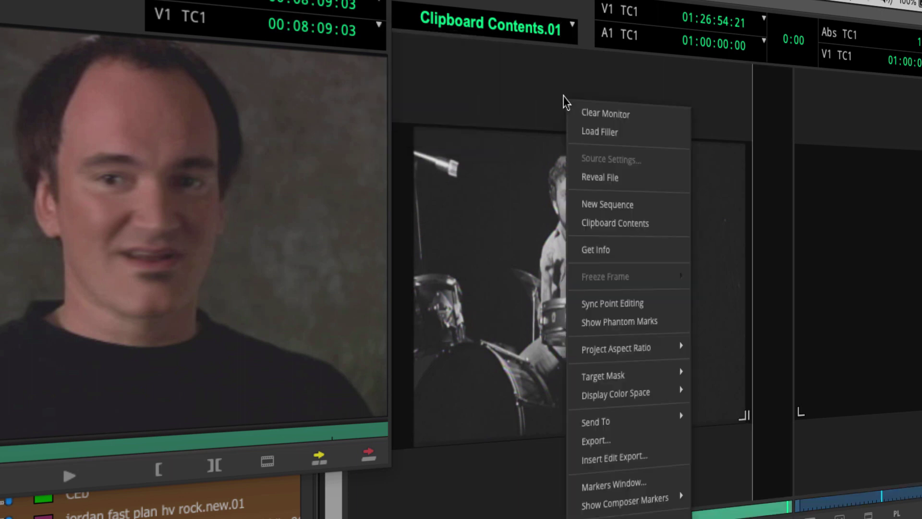
{"action": "left_click", "coordinate": [587, 224]}
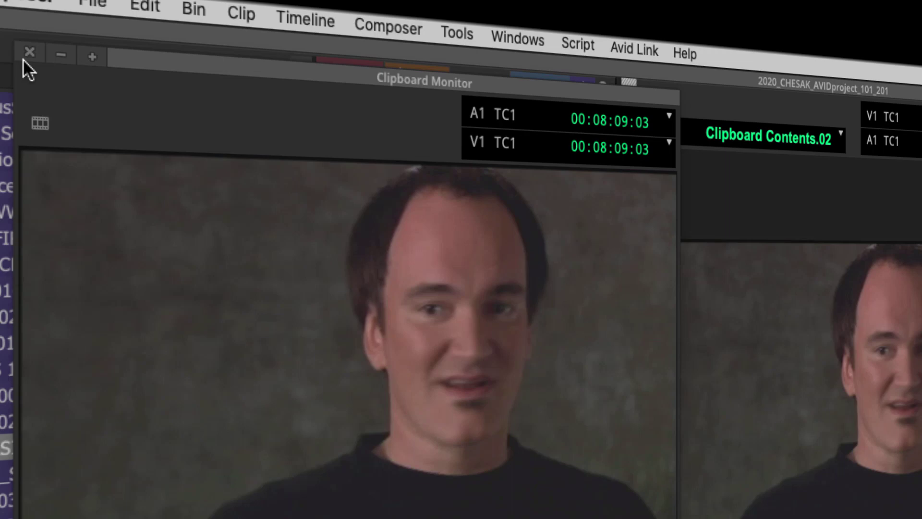
{"action": "left_click", "coordinate": [29, 52]}
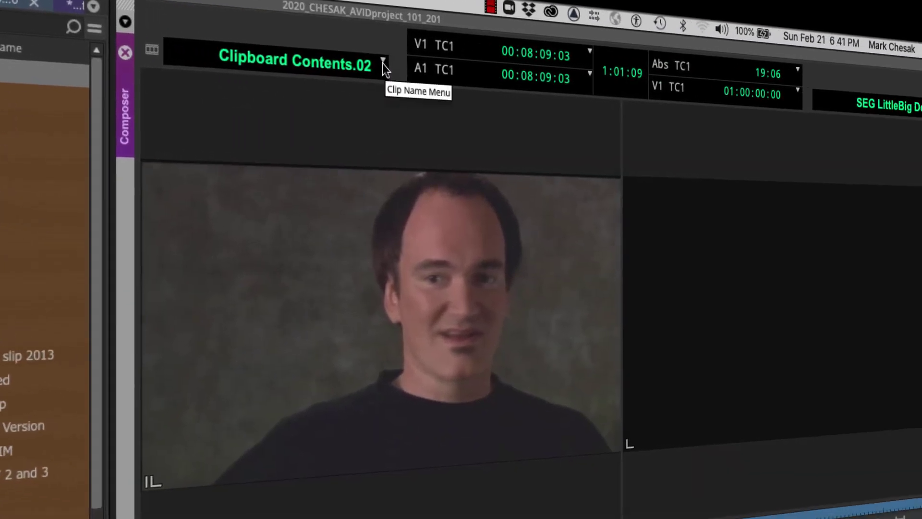
- Switch the source monitor to Clipboard Contents.01 and review its list of loaded clips
{"action": "left_click", "coordinate": [840, 133]}
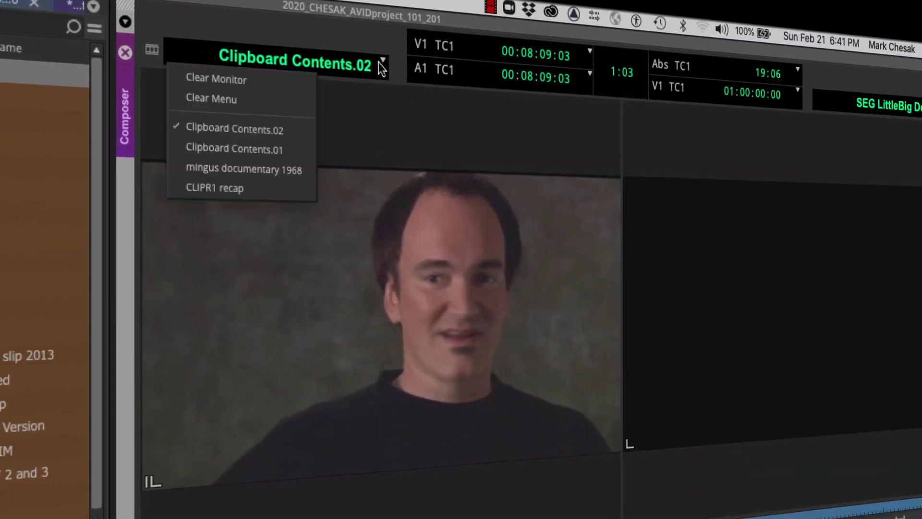
{"action": "left_click", "coordinate": [285, 150]}
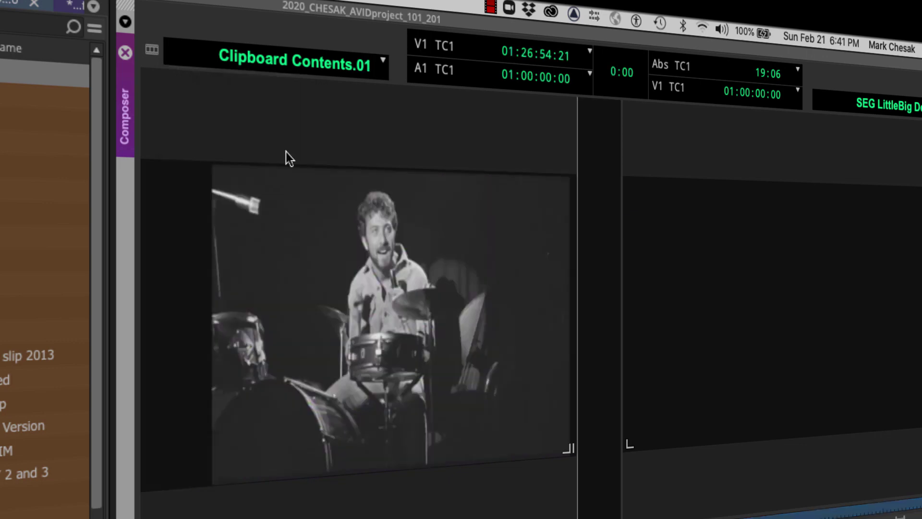
{"action": "left_click", "coordinate": [373, 62]}
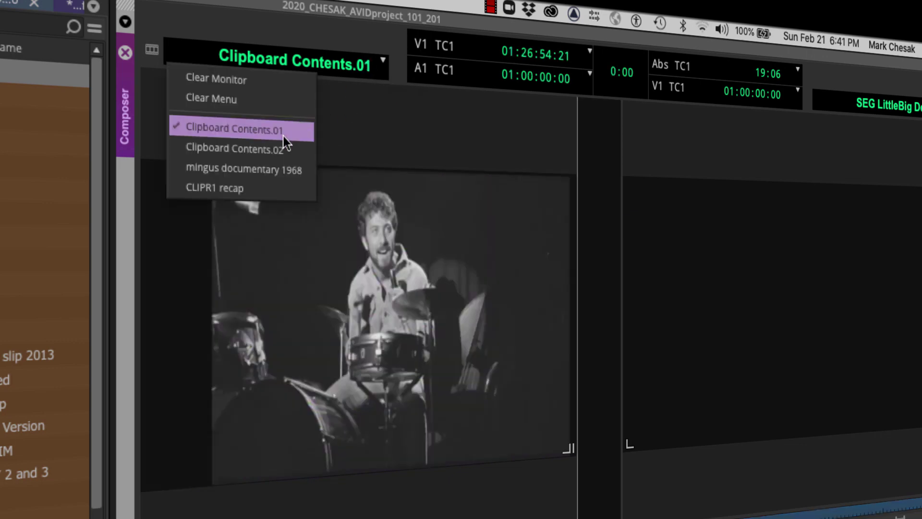
{"action": "left_click", "coordinate": [365, 135]}
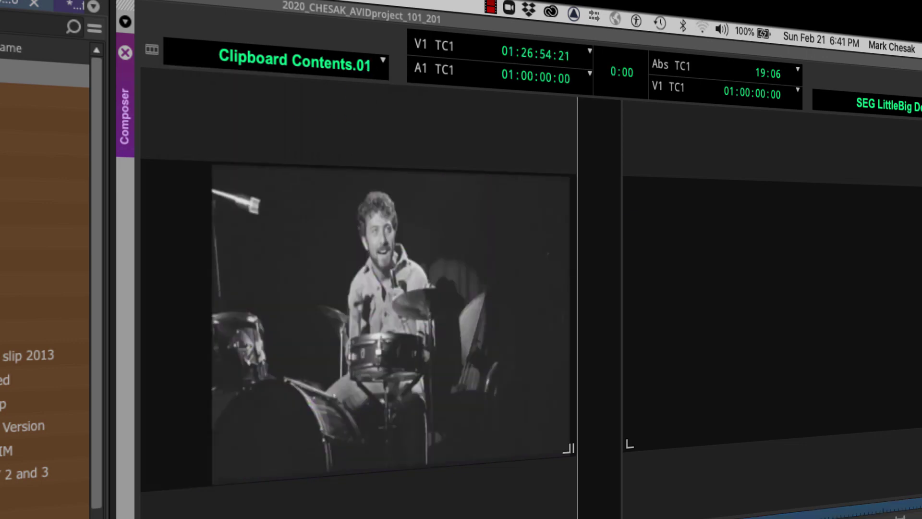
- Play the clip in Clipboard Contents.01 backwards in the source monitor and stop it
{"action": "key", "text": "j"}
{"action": "key", "text": "k"}
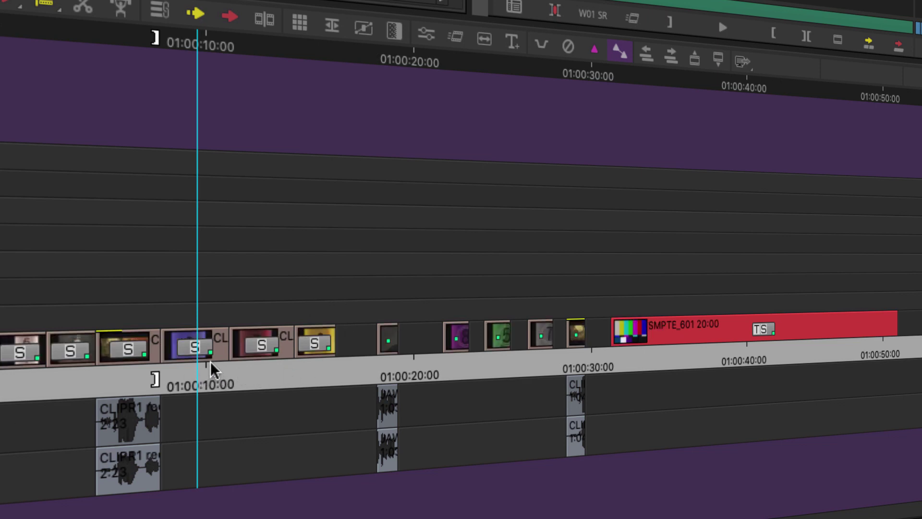
- Mark the range ending after the last numbered clip before the gap, leave out audio tracks A1 and A2, and park the playhead inside it
{"action": "left_click", "coordinate": [336, 355]}
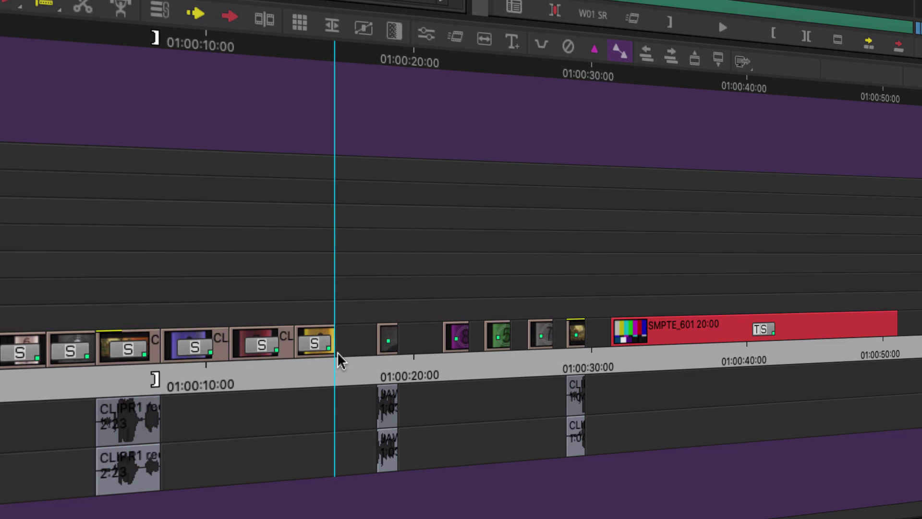
{"action": "key", "text": "i"}
{"action": "key", "text": "9"}
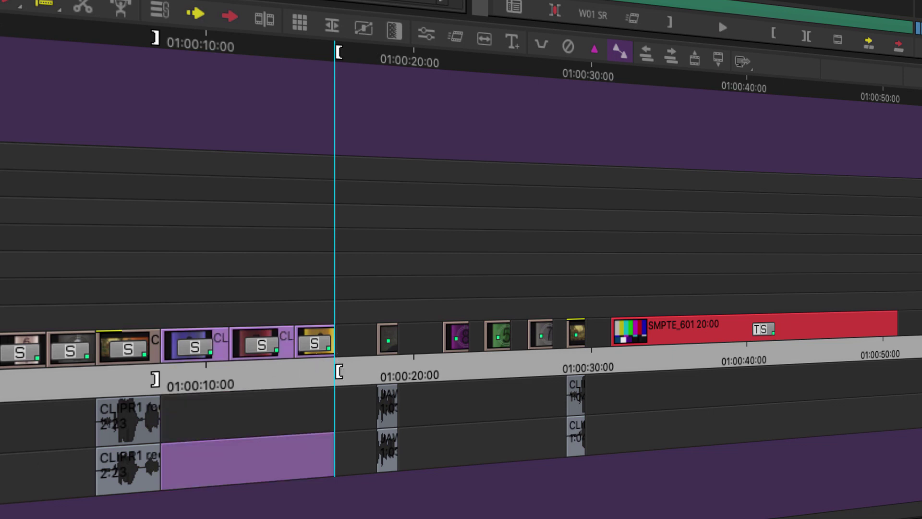
{"action": "key", "text": "0"}
{"action": "left_click_drag", "start_coordinate": [232, 373], "coordinate": [206, 376]}
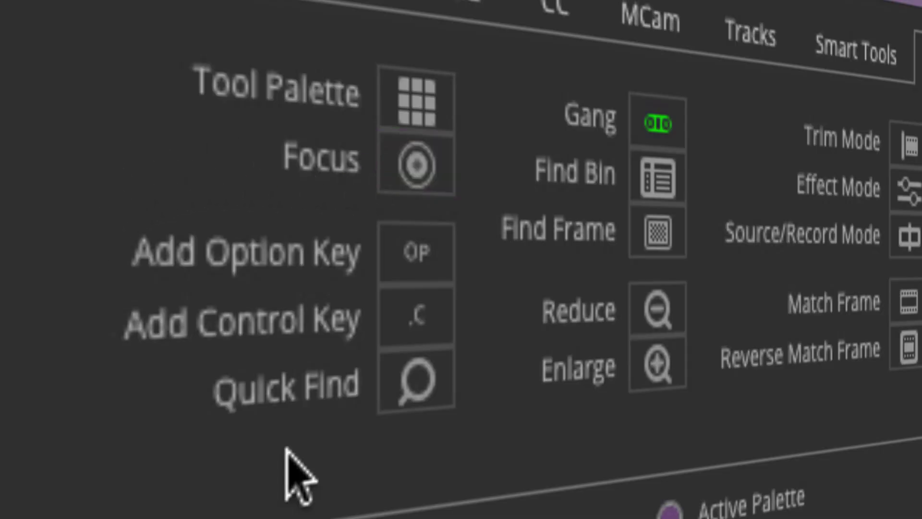
- Copy the marked video range straight into the source monitor and play the copy back
{"action": "left_click", "coordinate": [410, 262]}
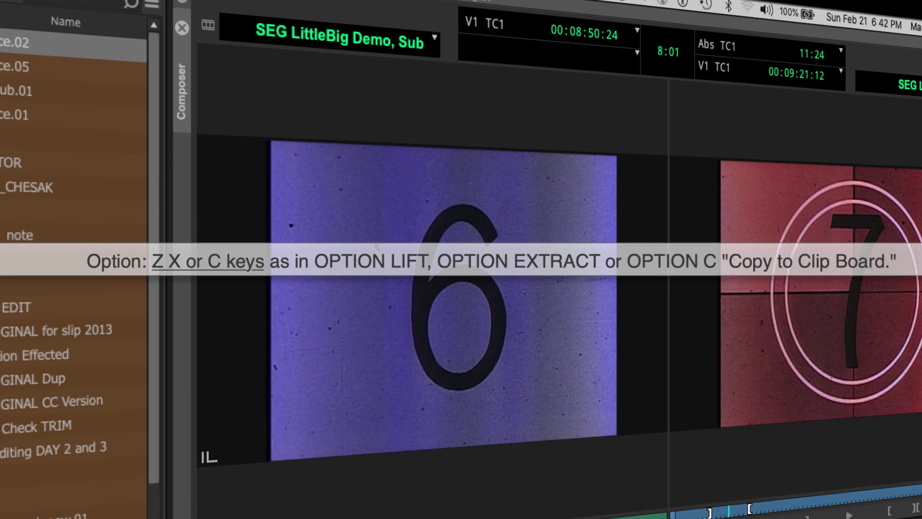
{"action": "left_click", "coordinate": [377, 247]}
{"action": "key", "text": "space"}
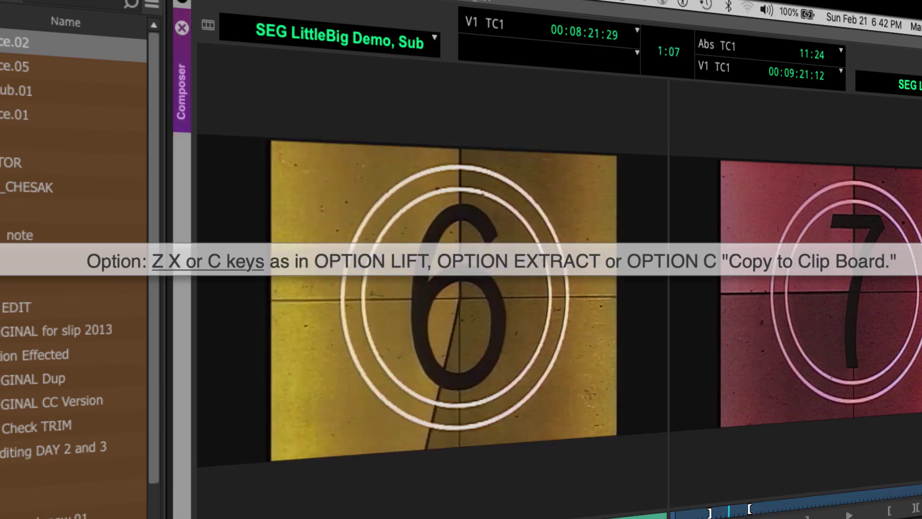
{"action": "key", "text": "j"}
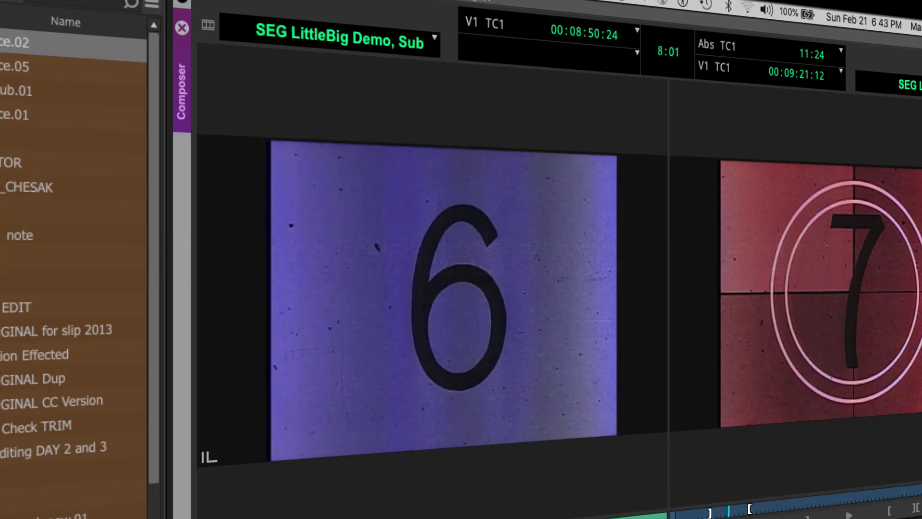
{"action": "key", "text": "space"}
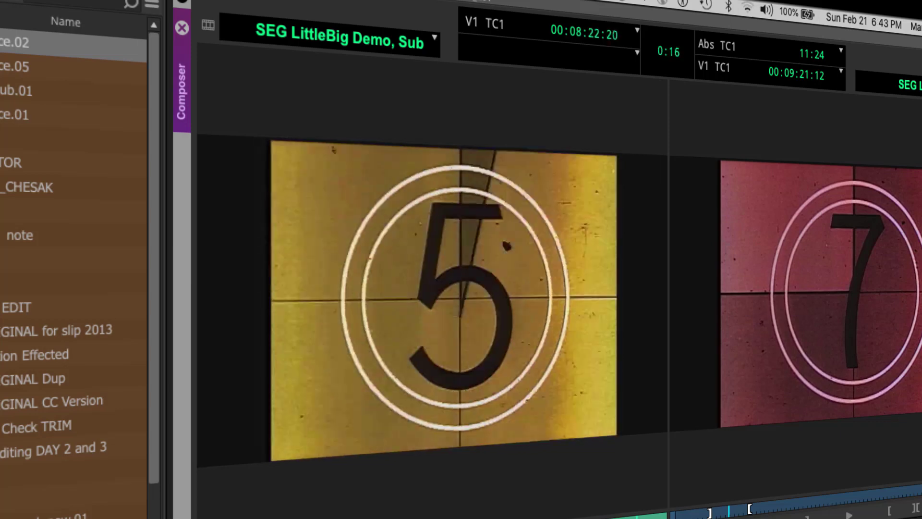
- Review the earlier clipboard sequences by loading Clipboard Contents.01 and Clipboard Contents.02 into the source monitor
{"action": "left_click", "coordinate": [430, 59]}
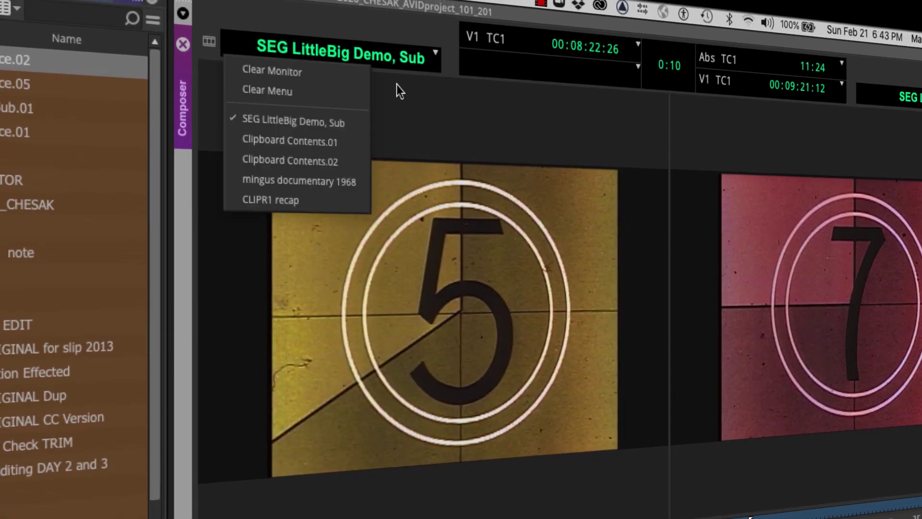
{"action": "left_click", "coordinate": [366, 143]}
{"action": "left_click", "coordinate": [404, 60]}
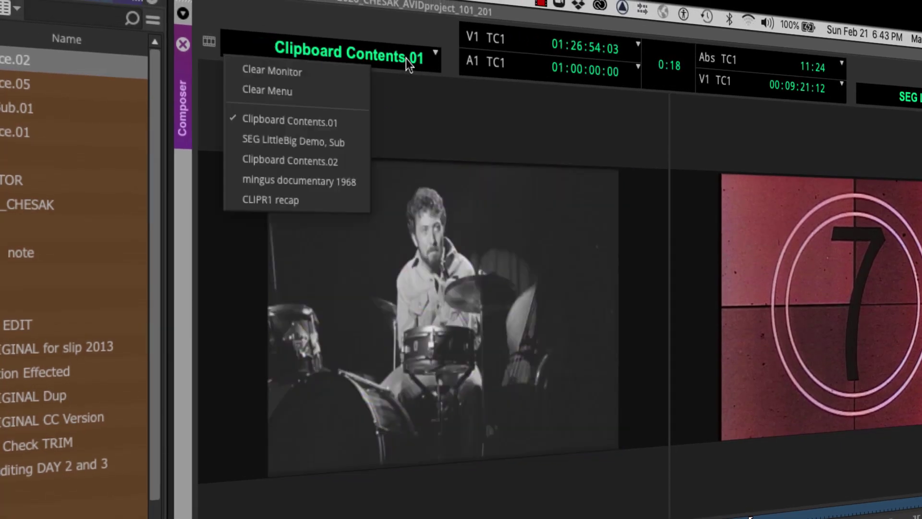
{"action": "left_click", "coordinate": [347, 163]}
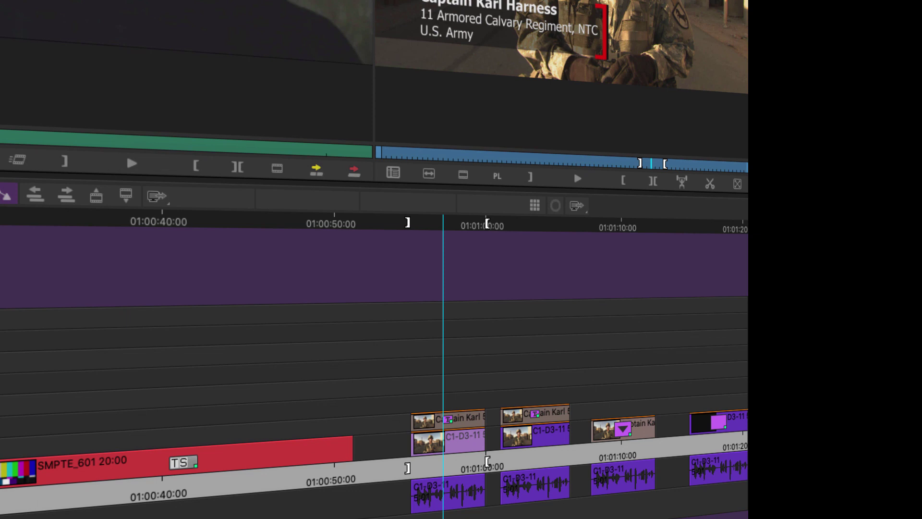
- Include the title and audio of the marked soldier interview clip before 01:01:00:00 and lift the whole section into the source monitor
{"action": "left_click", "coordinate": [464, 418], "text": "shift"}
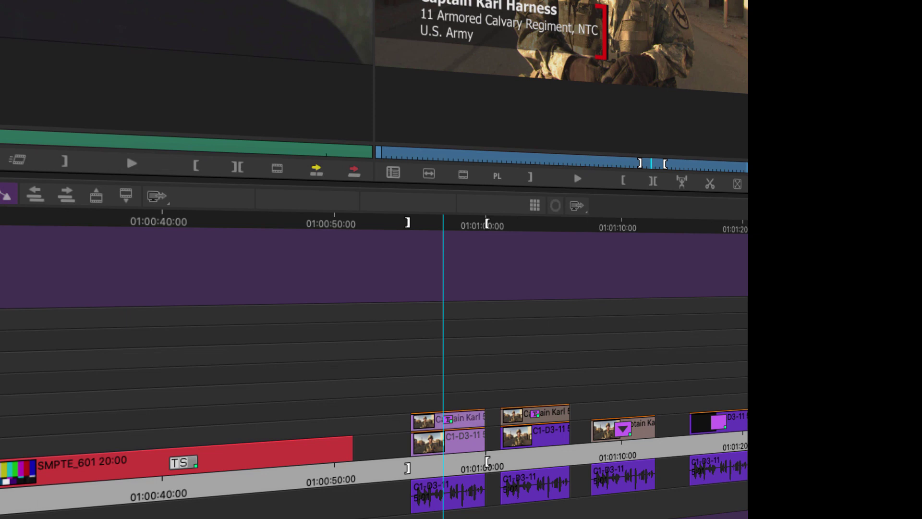
{"action": "left_click", "coordinate": [448, 493], "text": "shift"}
{"action": "left_click", "coordinate": [447, 515], "text": "shift"}
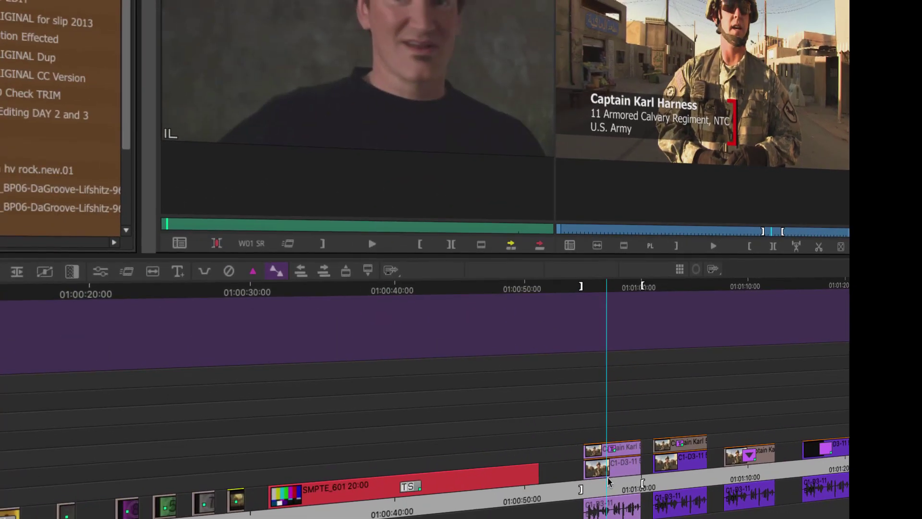
{"action": "key", "text": "alt+z"}
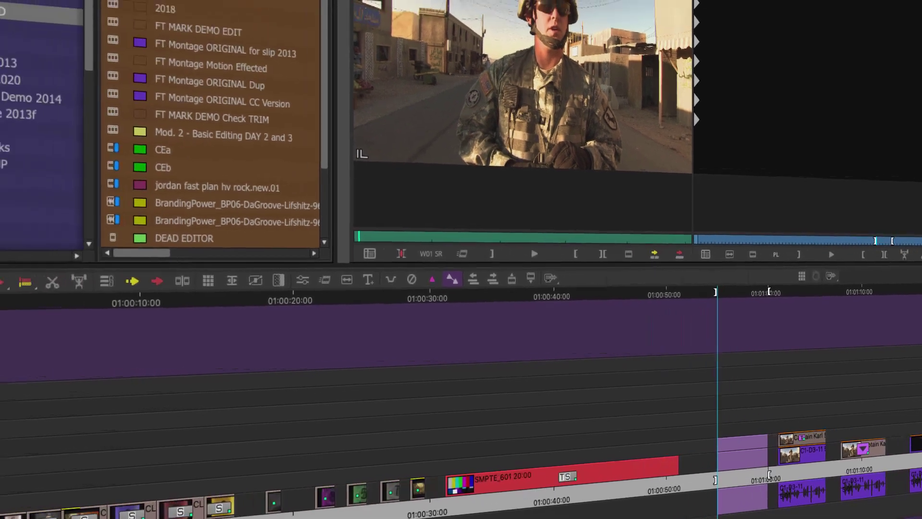
- Clear the sequence marks, splice the lifted interview clip in at about 01:00:20:00, and scrub past the insertion
{"action": "left_click", "coordinate": [341, 515]}
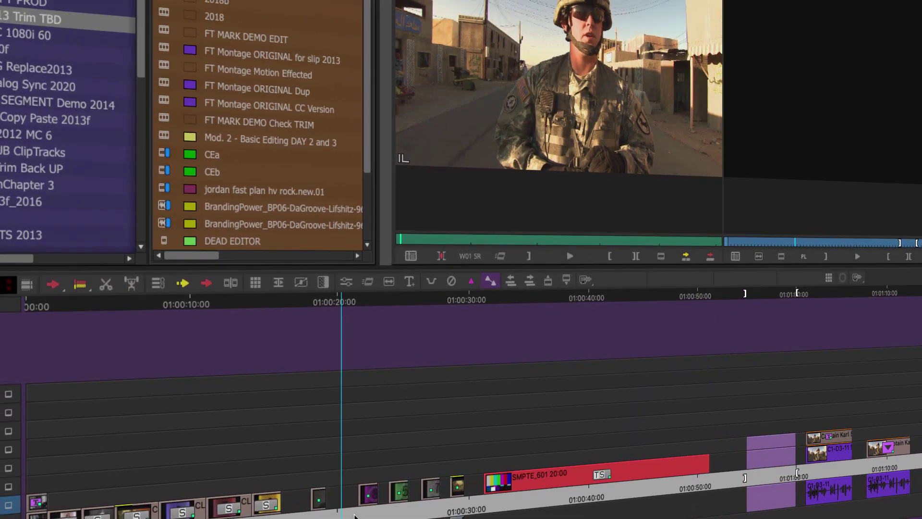
{"action": "key", "text": "g"}
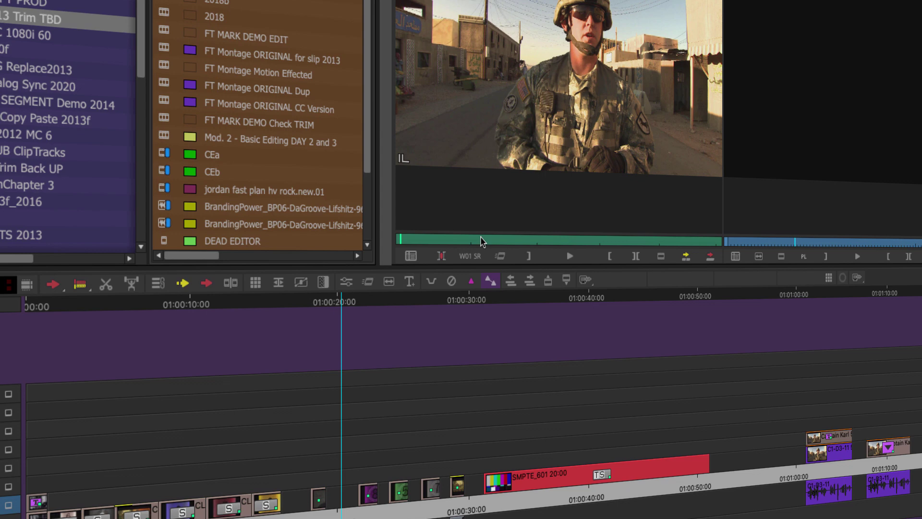
{"action": "key", "text": "v"}
{"action": "left_click_drag", "start_coordinate": [372, 515], "coordinate": [462, 516]}
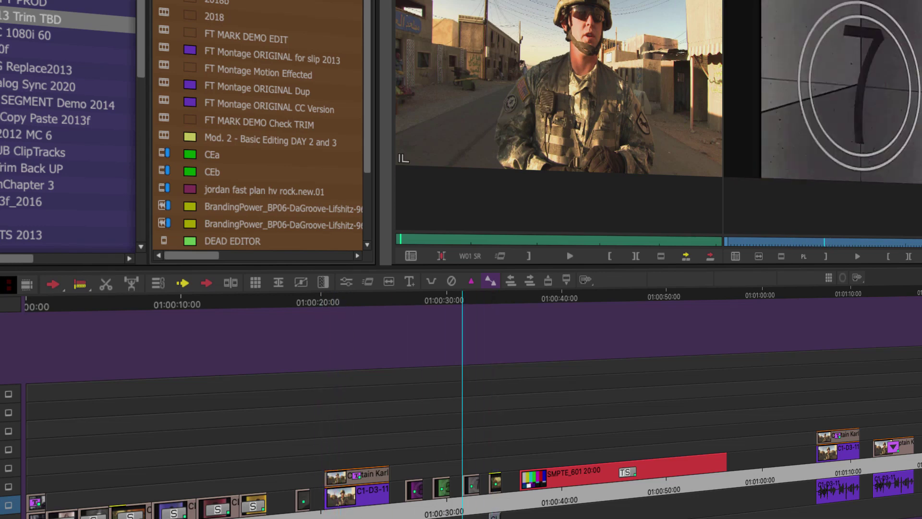
- Try to lasso only the short numbered clips between the inserted interview clip and the colour bars
{"action": "left_click", "coordinate": [397, 458]}
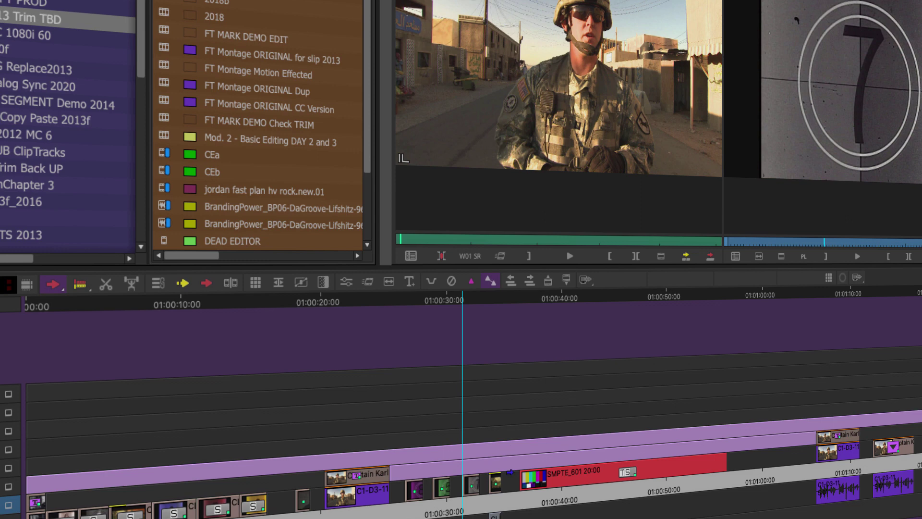
{"action": "left_click_drag", "start_coordinate": [464, 512], "coordinate": [416, 514]}
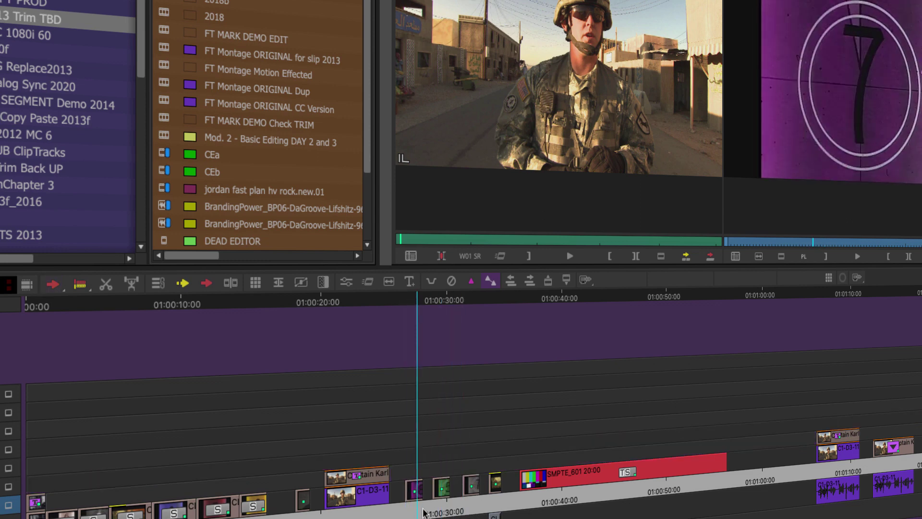
{"action": "key", "text": "t"}
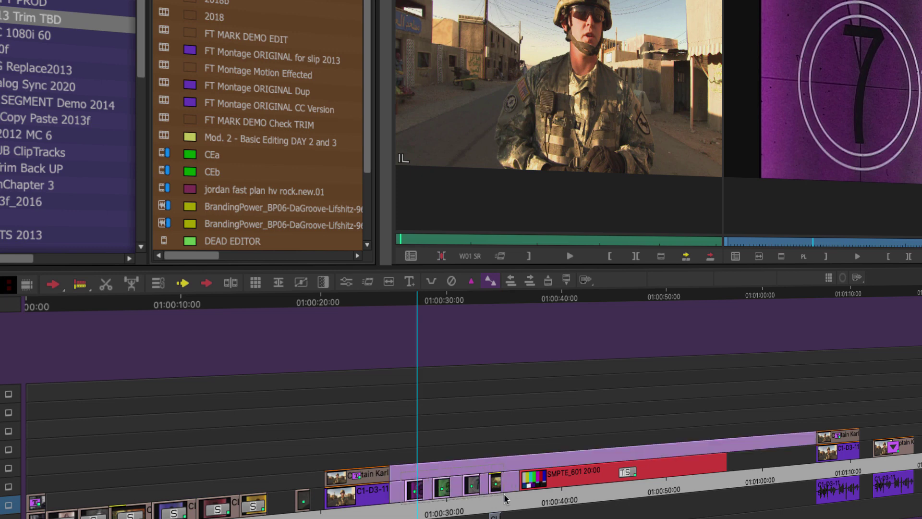
{"action": "left_click", "coordinate": [479, 502]}
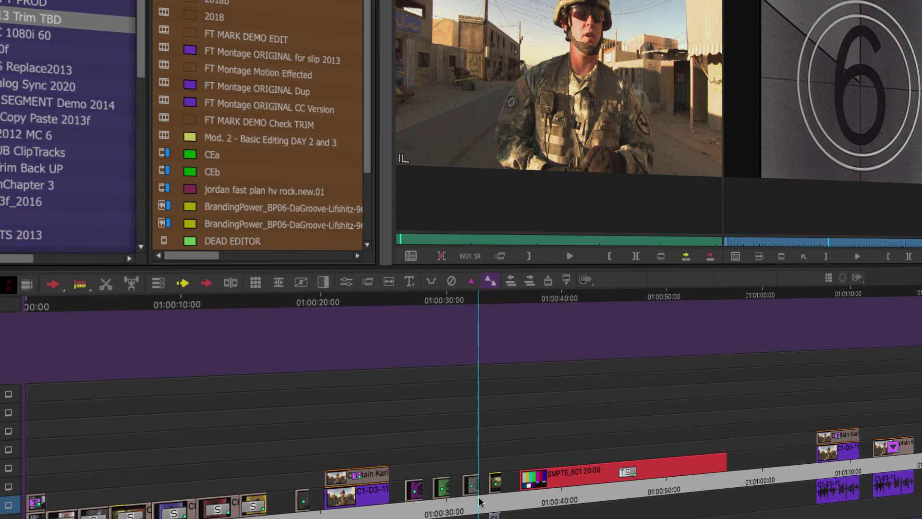
- Turn off Dynamic Lasso in the timeline settings
{"action": "key", "text": "ctrl+="}
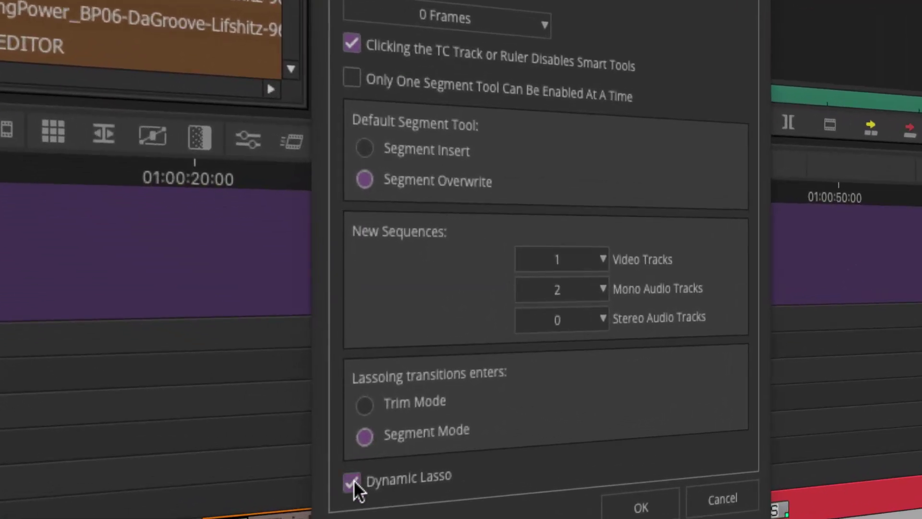
{"action": "left_click", "coordinate": [352, 482]}
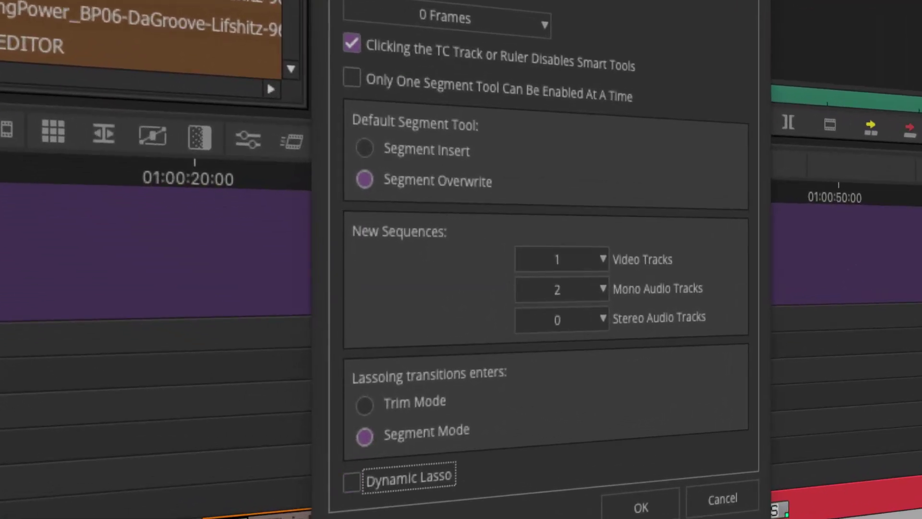
{"action": "left_click", "coordinate": [641, 507]}
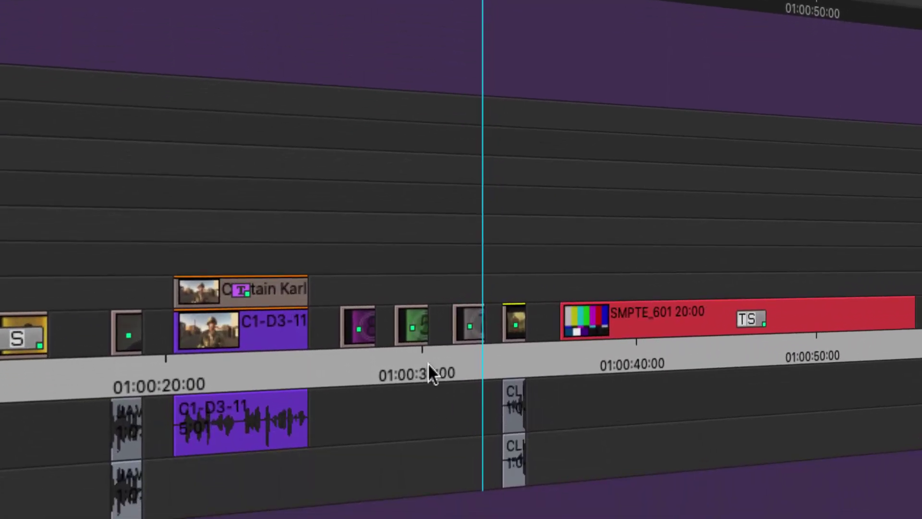
- Lasso the four short clips before the colour bars with their audio and copy the selection into the source monitor
{"action": "left_click_drag", "start_coordinate": [430, 386], "coordinate": [448, 368]}
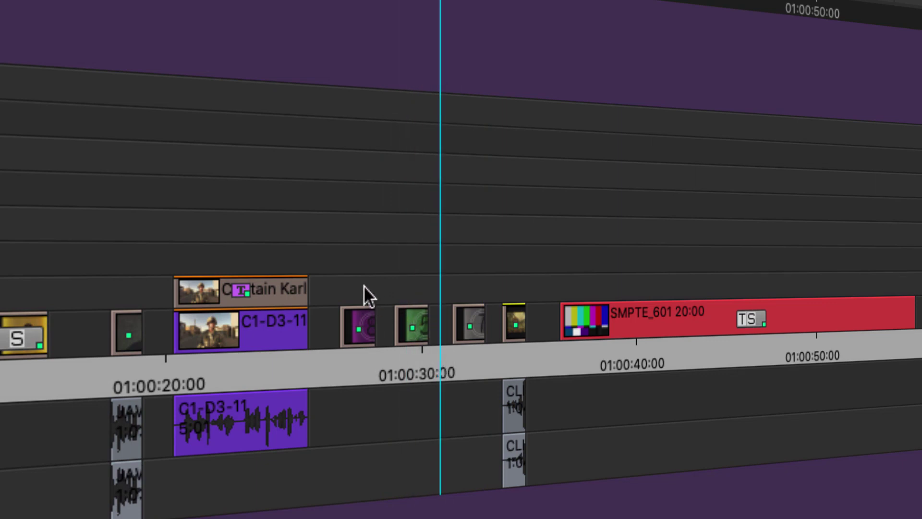
{"action": "left_click_drag", "start_coordinate": [332, 281], "coordinate": [538, 481]}
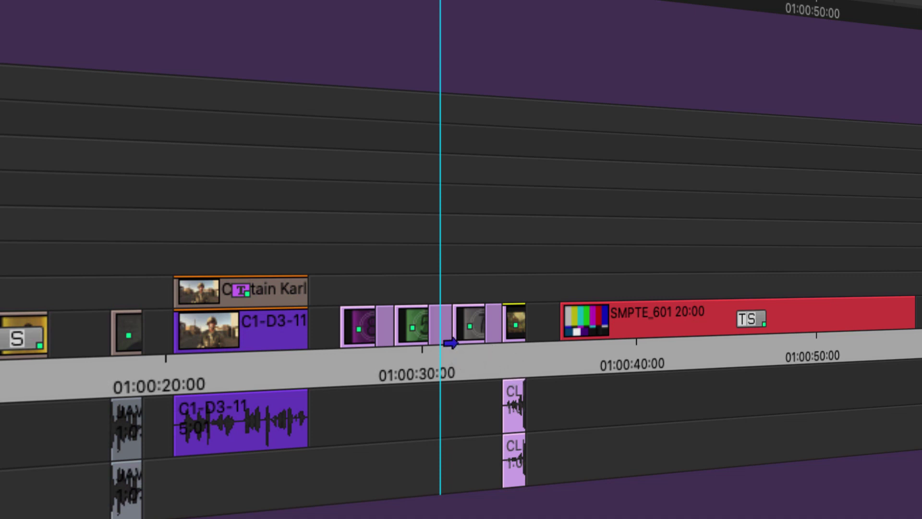
{"action": "left_click_drag", "start_coordinate": [469, 346], "coordinate": [421, 337]}
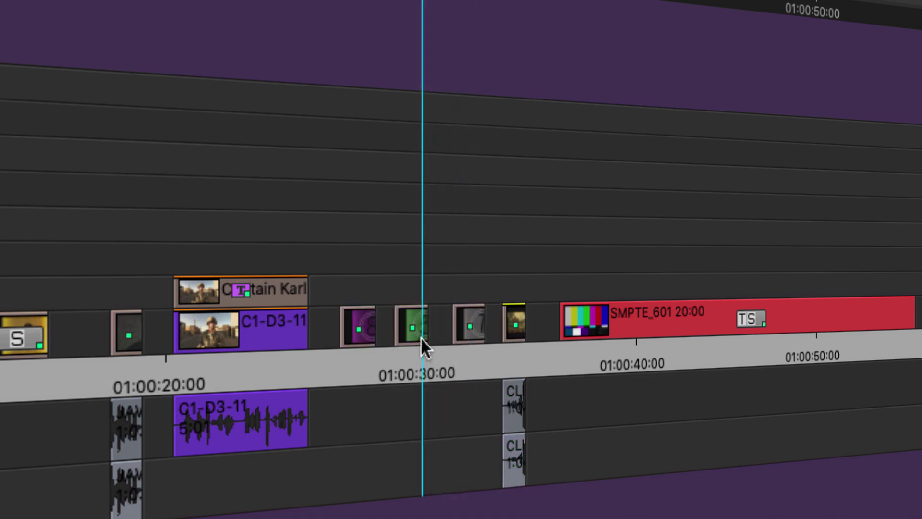
{"action": "left_click_drag", "start_coordinate": [331, 287], "coordinate": [546, 503]}
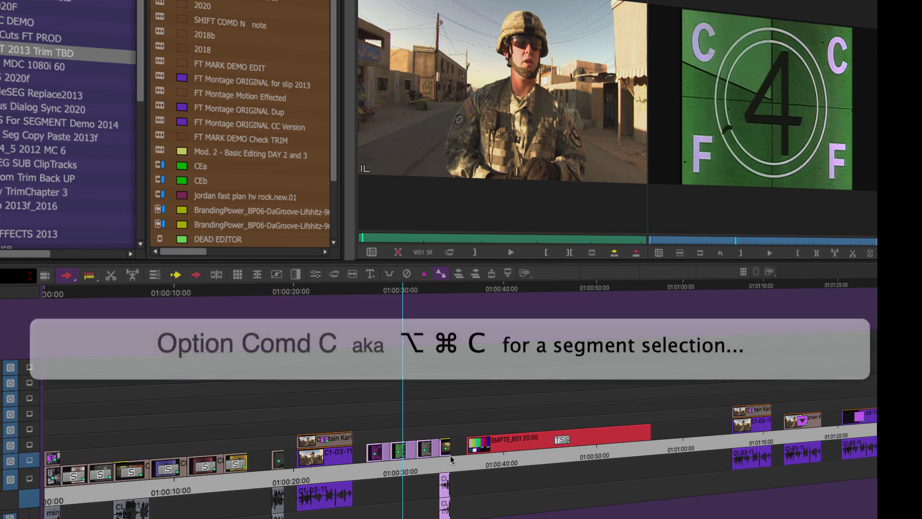
{"action": "key", "text": "alt+super+c"}
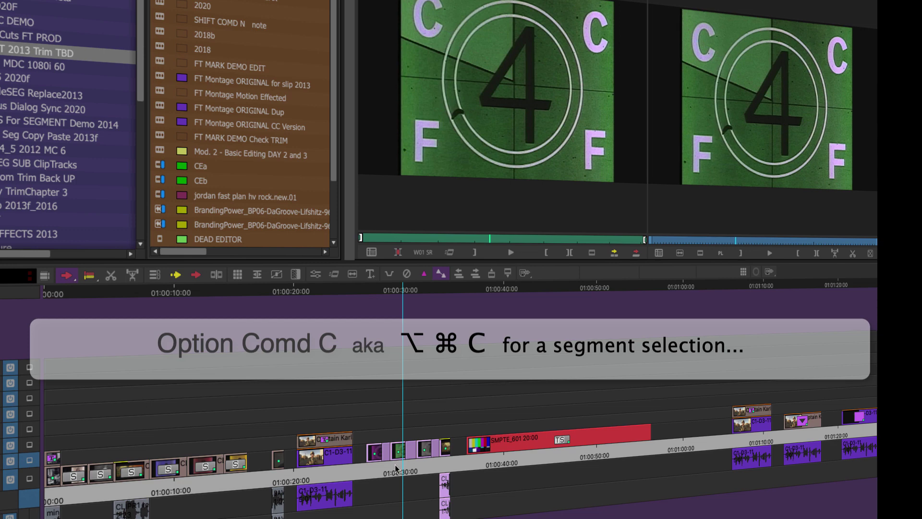
- Deselect the timeline segments, scrub through the copied clips in the source monitor, and play back the last one
{"action": "mouse_move", "coordinate": [395, 465]}
{"action": "left_mouse_down"}
{"action": "mouse_move", "coordinate": [371, 464]}
{"action": "mouse_move", "coordinate": [385, 464]}
{"action": "left_mouse_up"}
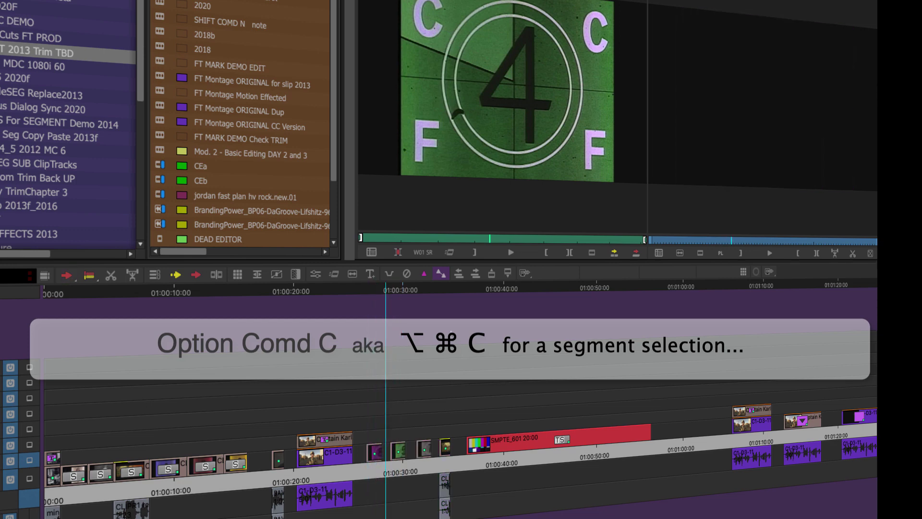
{"action": "left_click_drag", "start_coordinate": [372, 237], "coordinate": [401, 237]}
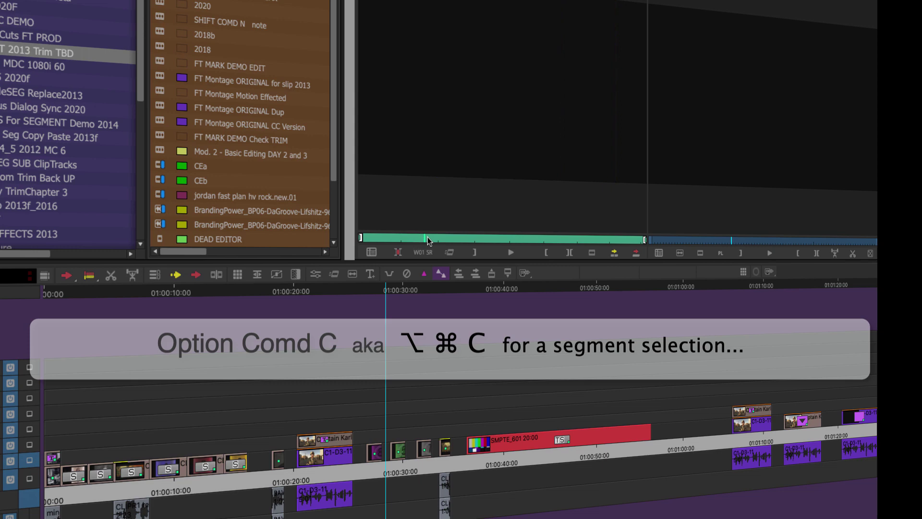
{"action": "left_click_drag", "start_coordinate": [439, 237], "coordinate": [609, 253]}
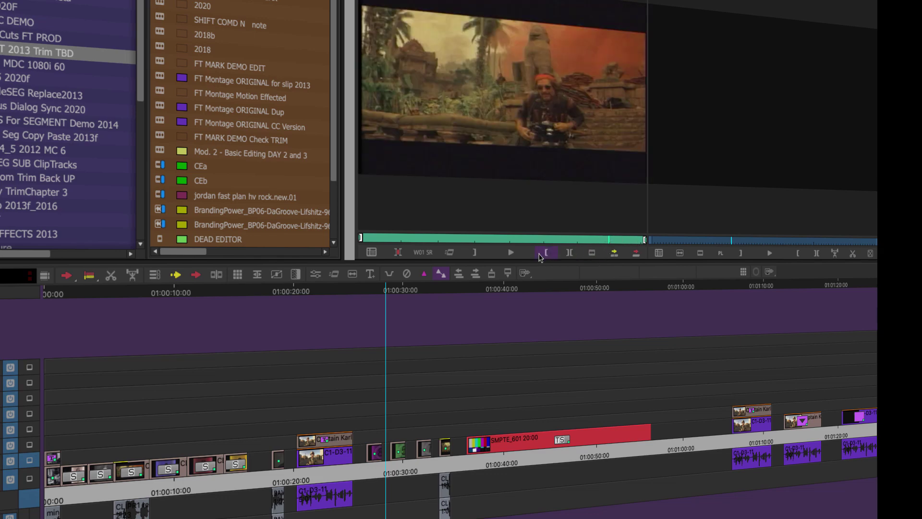
{"action": "left_click", "coordinate": [512, 252]}
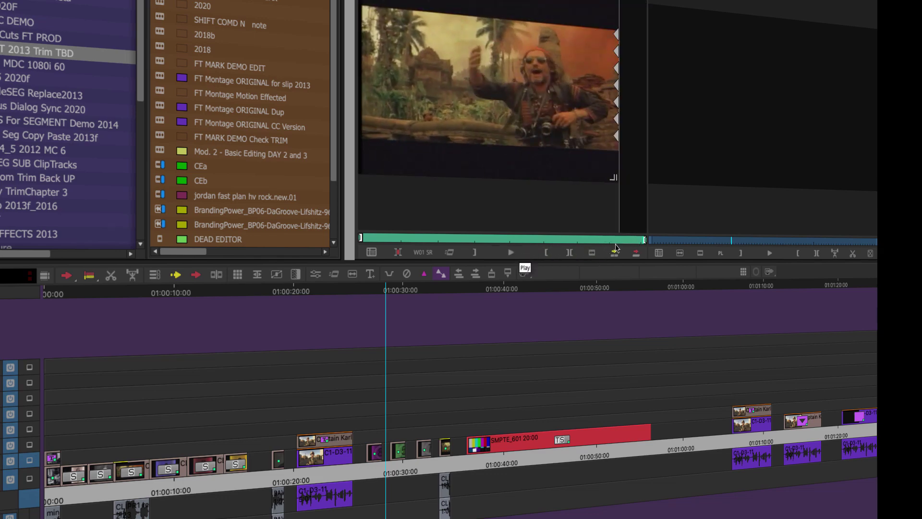
- Splice the copied clips into the gap after the colour bars at about 01:00:59 and scrub through them
{"action": "left_click", "coordinate": [675, 448]}
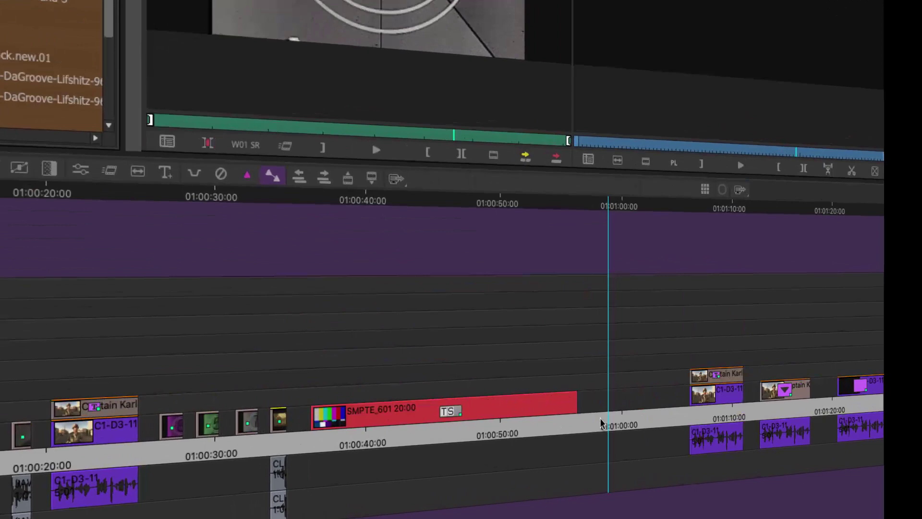
{"action": "left_click_drag", "start_coordinate": [669, 448], "coordinate": [690, 450]}
{"action": "left_click_drag", "start_coordinate": [441, 379], "coordinate": [536, 378]}
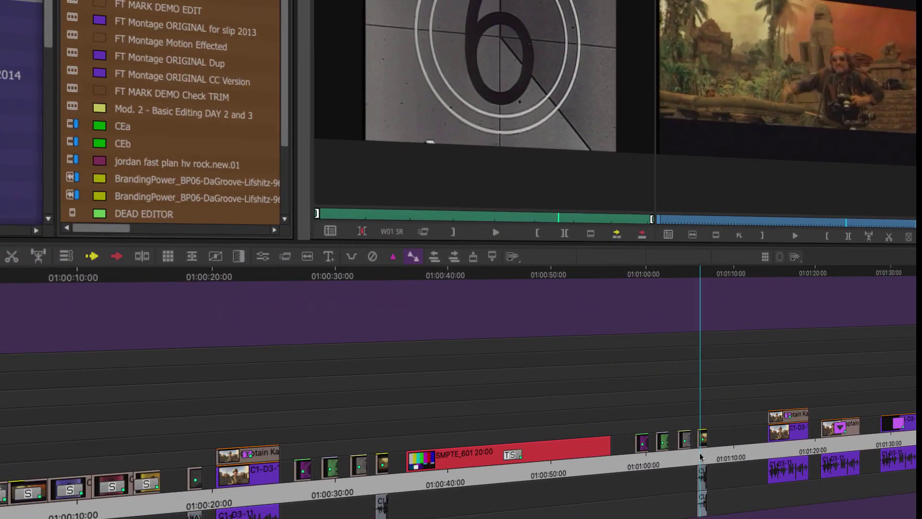
- Undo the splice of the copied clips and move the playhead back to about 01:00:14
{"action": "left_click_drag", "start_coordinate": [700, 456], "coordinate": [700, 453]}
{"action": "key", "text": "super+z"}
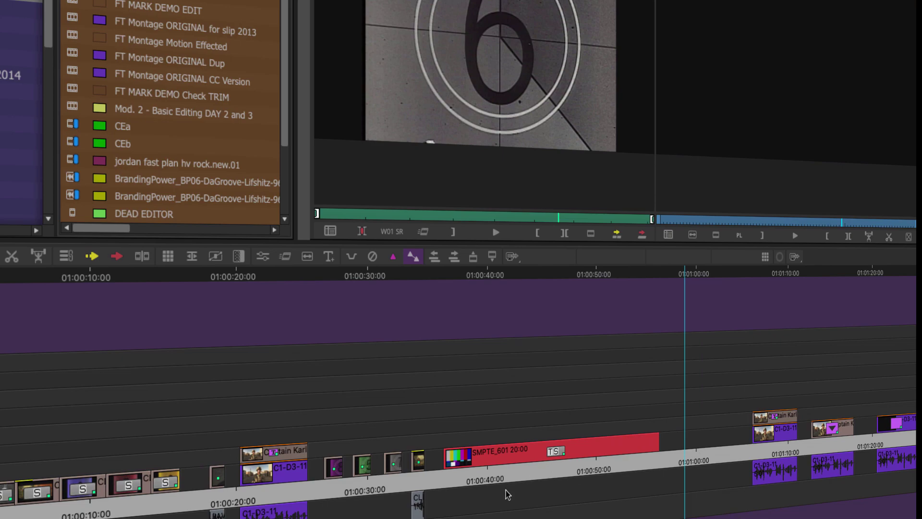
{"action": "left_click_drag", "start_coordinate": [762, 449], "coordinate": [76, 515]}
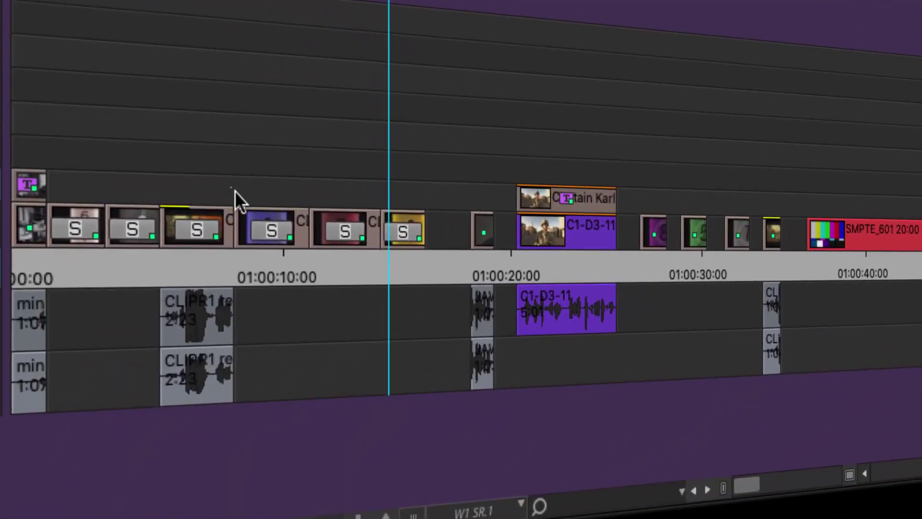
- Lasso the blue, red and yellow countdown clips, load the clipboard contents into the source monitor, and scrub through them
{"action": "left_click_drag", "start_coordinate": [235, 192], "coordinate": [449, 275]}
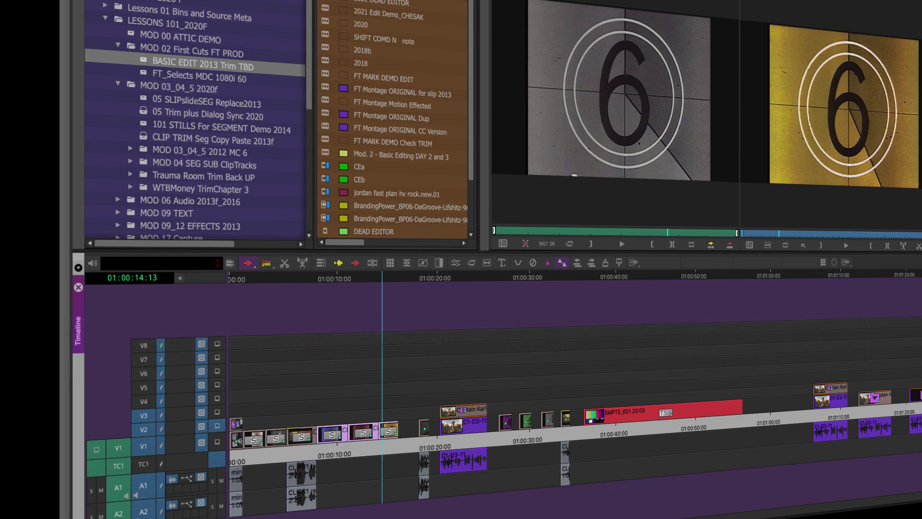
{"action": "left_click", "coordinate": [543, 1]}
{"action": "right_click", "coordinate": [619, 1]}
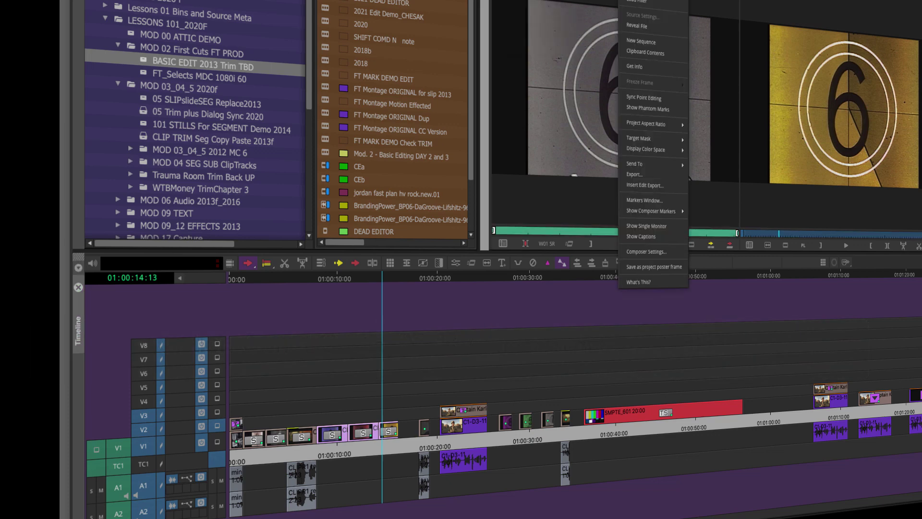
{"action": "left_click", "coordinate": [651, 54]}
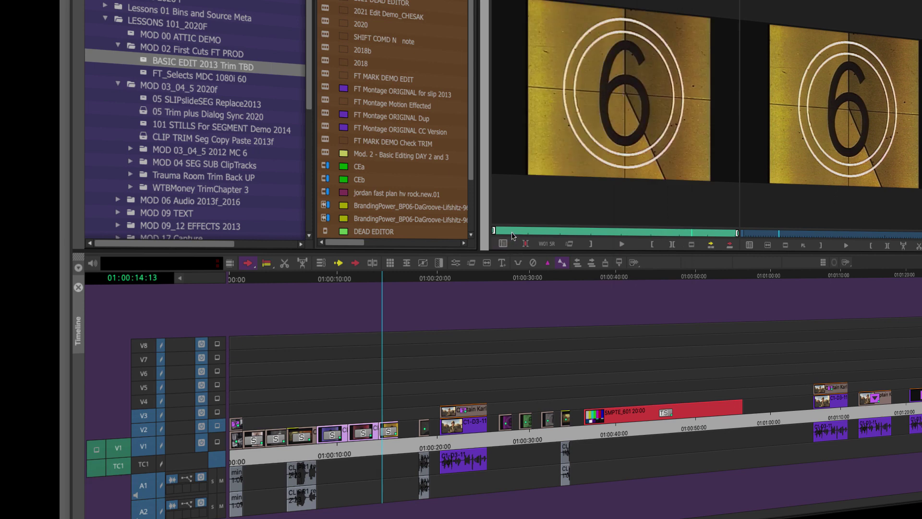
{"action": "left_click_drag", "start_coordinate": [512, 233], "coordinate": [566, 242]}
{"action": "left_click", "coordinate": [793, 390]}
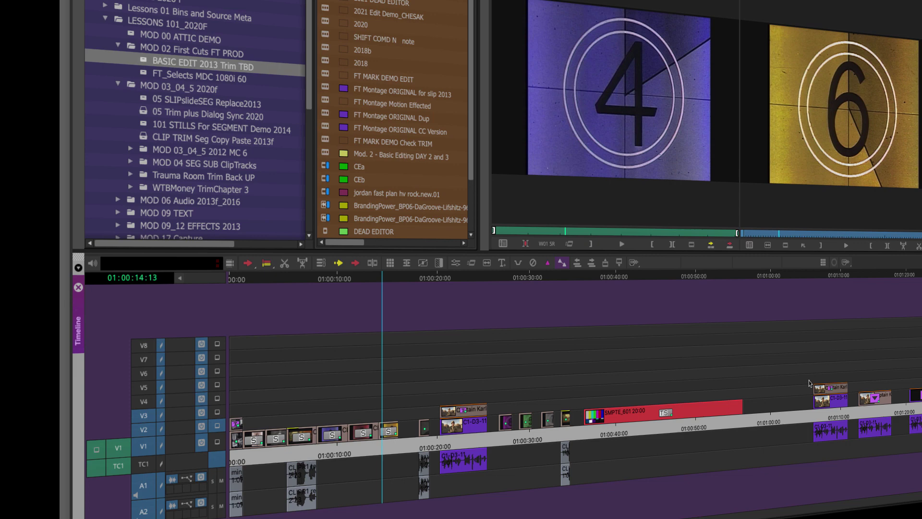
- Lasso the titled soldier interview clip with its audio near 01:01:10, copy it into the source monitor, and play it
{"action": "left_click_drag", "start_coordinate": [831, 414], "coordinate": [849, 452]}
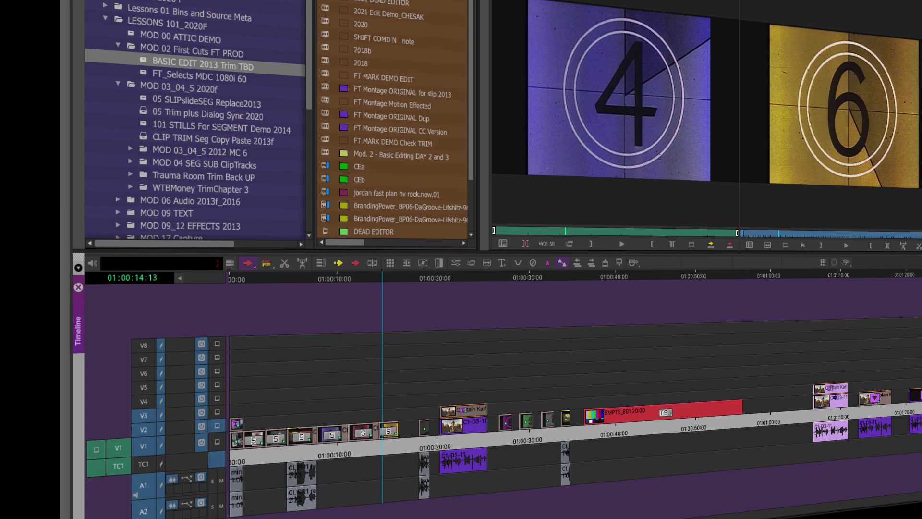
{"action": "key", "text": "alt+c"}
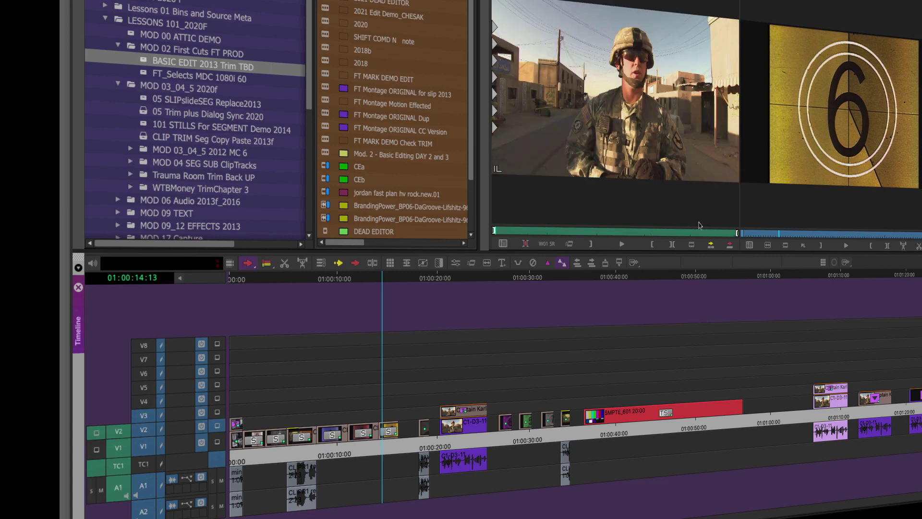
{"action": "left_click", "coordinate": [625, 247]}
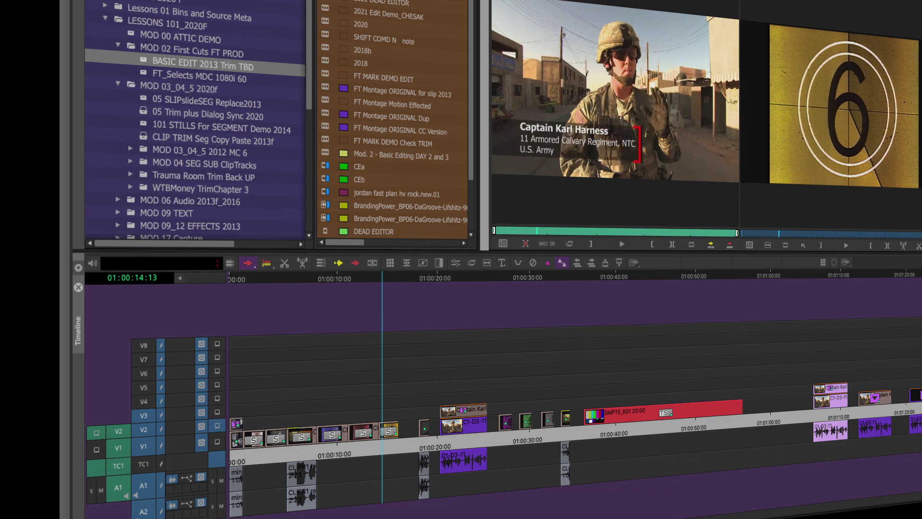
- Load the NSM_AV02_FINAL NLP DEMO back.Copy.01 sequence for editing and move the playhead to about 01;00;58
{"action": "left_click", "coordinate": [903, 3]}
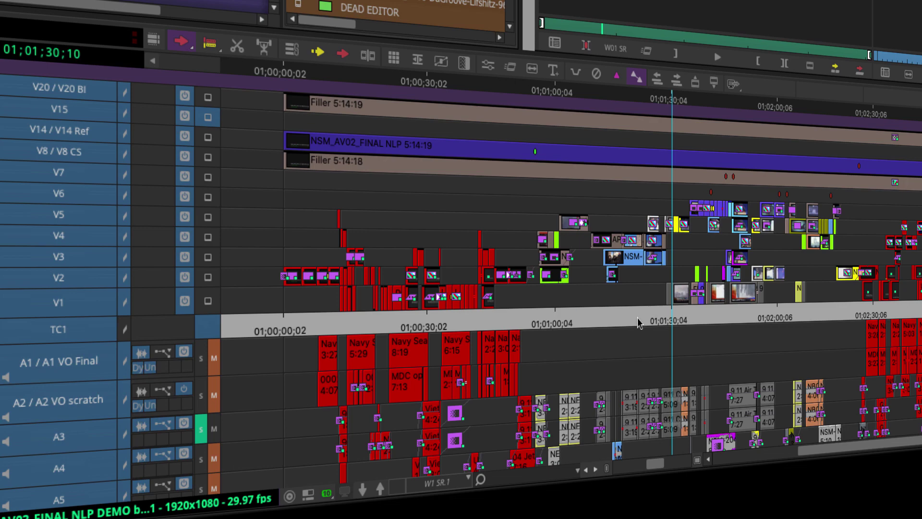
{"action": "left_click_drag", "start_coordinate": [638, 317], "coordinate": [569, 278]}
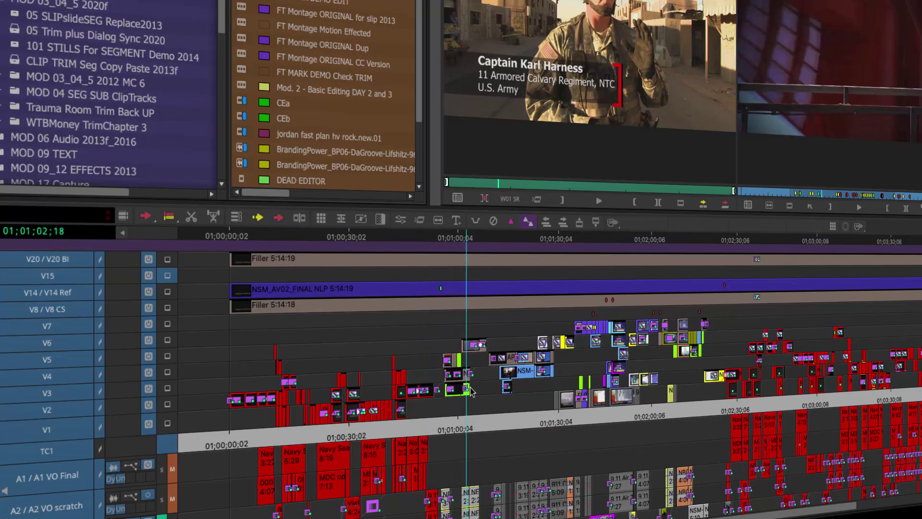
{"action": "mouse_move", "coordinate": [470, 387]}
{"action": "left_mouse_down"}
{"action": "mouse_move", "coordinate": [620, 384]}
{"action": "mouse_move", "coordinate": [515, 391]}
{"action": "mouse_move", "coordinate": [530, 397]}
{"action": "mouse_move", "coordinate": [484, 395]}
{"action": "mouse_move", "coordinate": [463, 374]}
{"action": "left_mouse_up"}
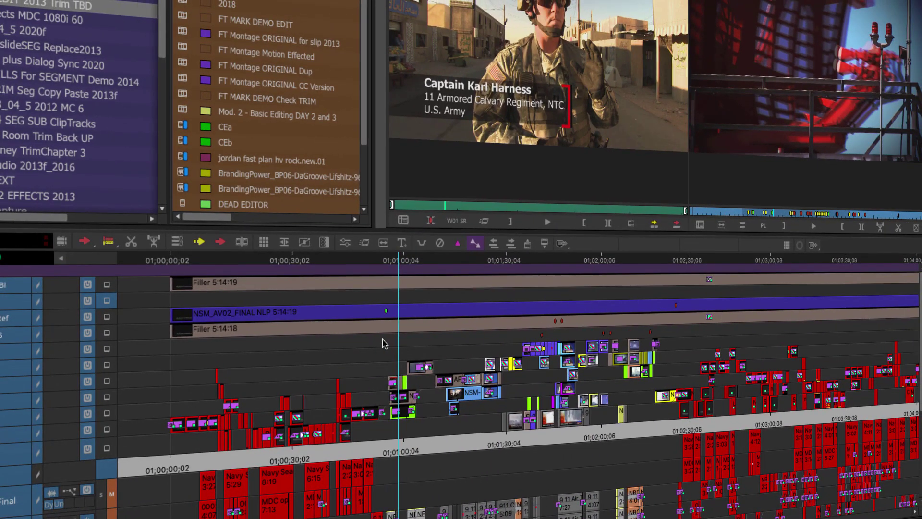
- Lasso the multitrack section from about 01;00;58 to 01;02;26, add the short yellow audio segment, and copy it all into the source monitor
{"action": "left_click_drag", "start_coordinate": [413, 322], "coordinate": [683, 509]}
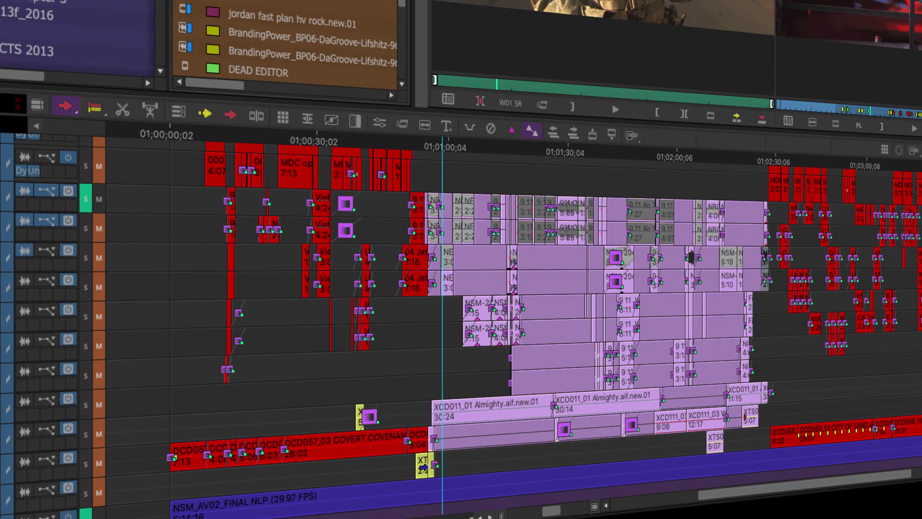
{"action": "left_click", "coordinate": [422, 465], "text": "shift"}
{"action": "scroll", "coordinate": [513, 393], "scroll_direction": "up", "scroll_amount": 10}
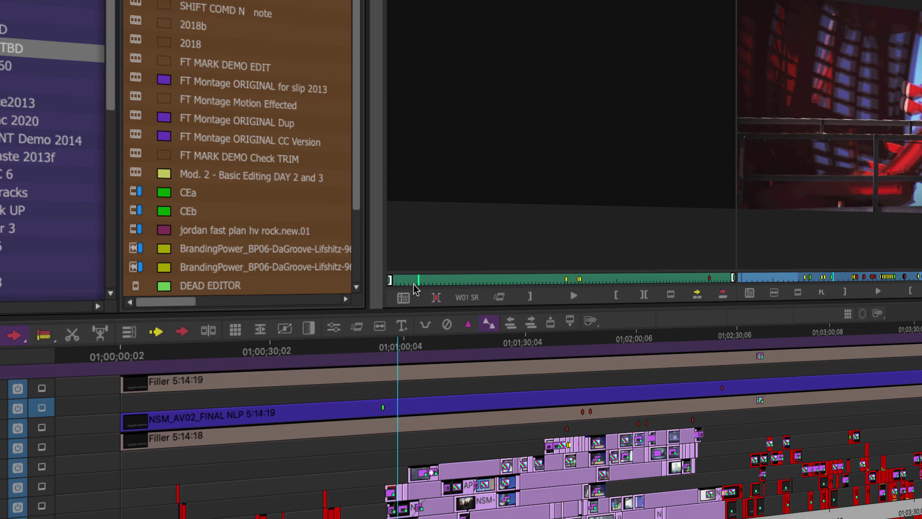
{"action": "mouse_move", "coordinate": [484, 285]}
{"action": "left_mouse_down"}
{"action": "mouse_move", "coordinate": [610, 278]}
{"action": "mouse_move", "coordinate": [467, 270]}
{"action": "mouse_move", "coordinate": [536, 273]}
{"action": "left_mouse_up"}
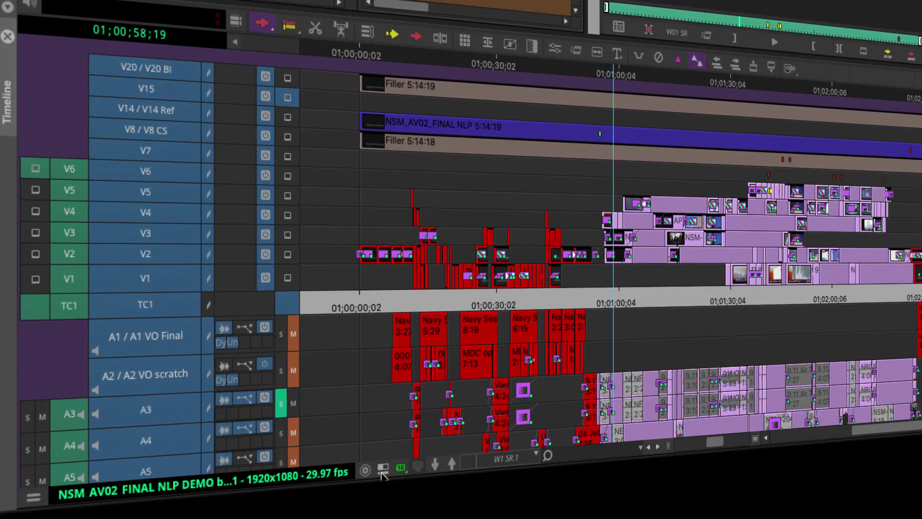
- Show the copied section's source timeline, deselect its segments, and scrub through it
{"action": "left_click", "coordinate": [383, 470]}
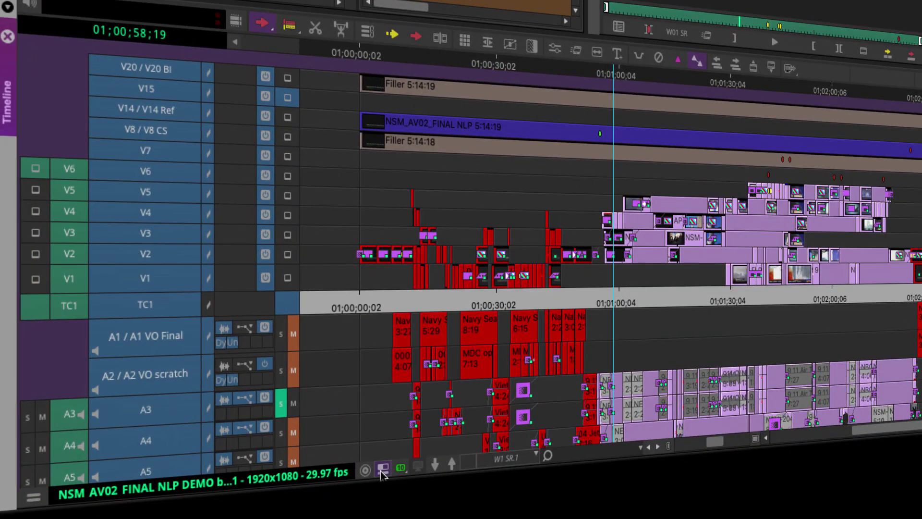
{"action": "left_click", "coordinate": [381, 470]}
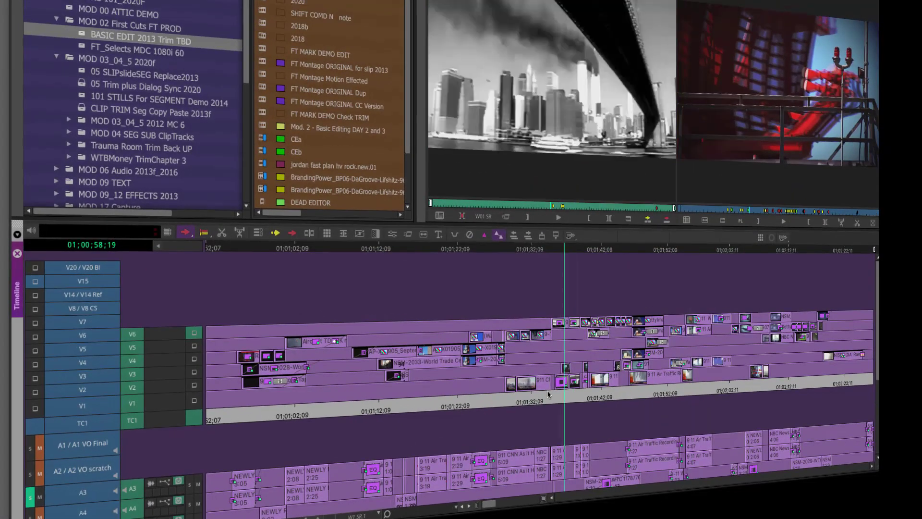
{"action": "key", "text": "g"}
{"action": "left_click_drag", "start_coordinate": [513, 390], "coordinate": [549, 286]}
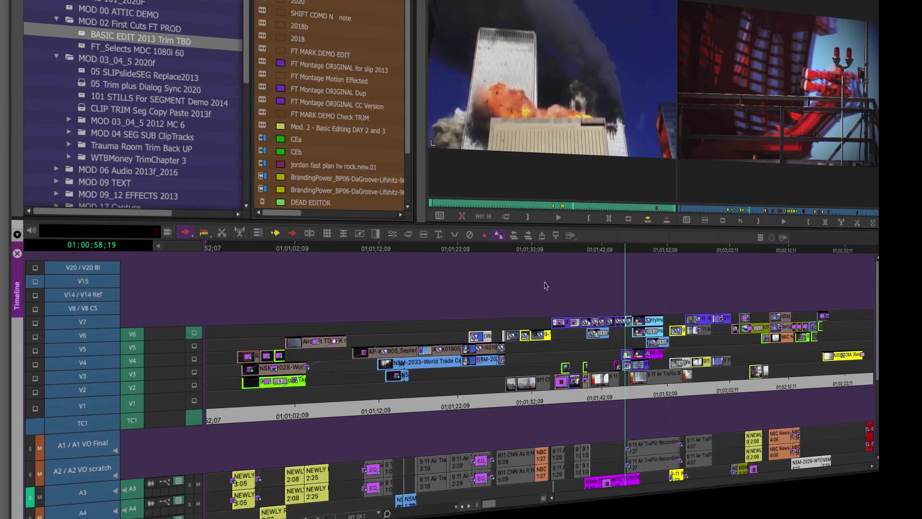
{"action": "left_click_drag", "start_coordinate": [597, 369], "coordinate": [576, 400]}
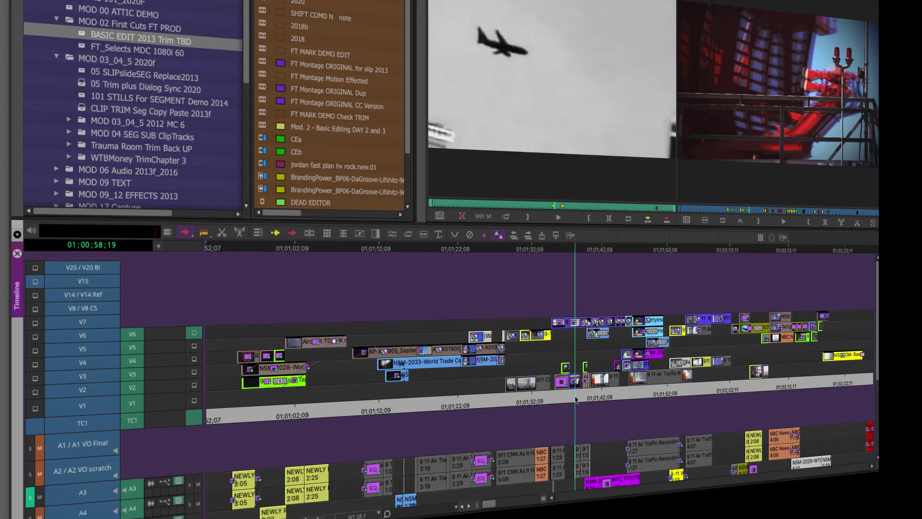
{"action": "left_click", "coordinate": [272, 517]}
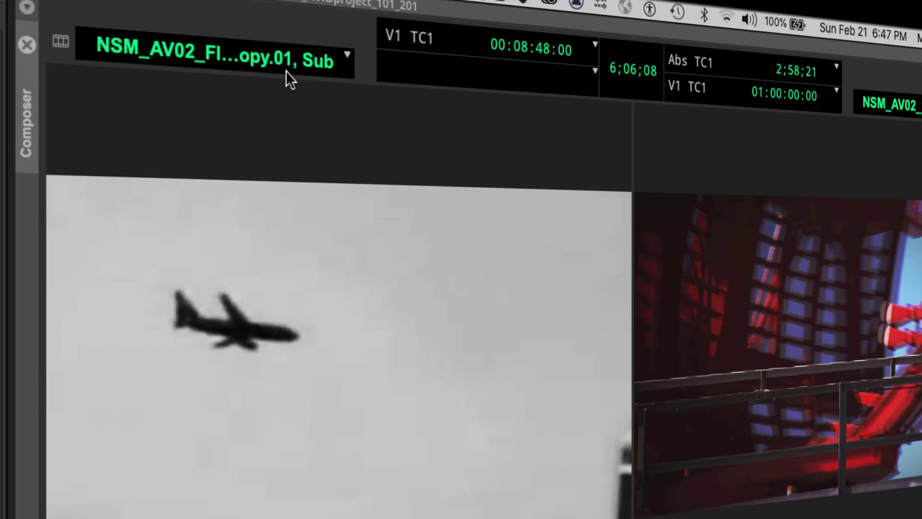
- Load Clipboard Contents.02 from the source monitor's clip history and play it
{"action": "left_click", "coordinate": [291, 54]}
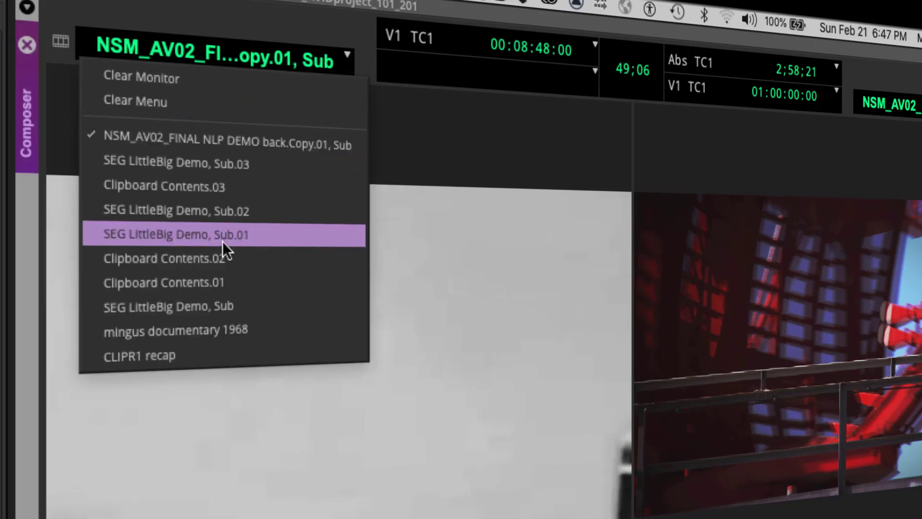
{"action": "left_click", "coordinate": [218, 260]}
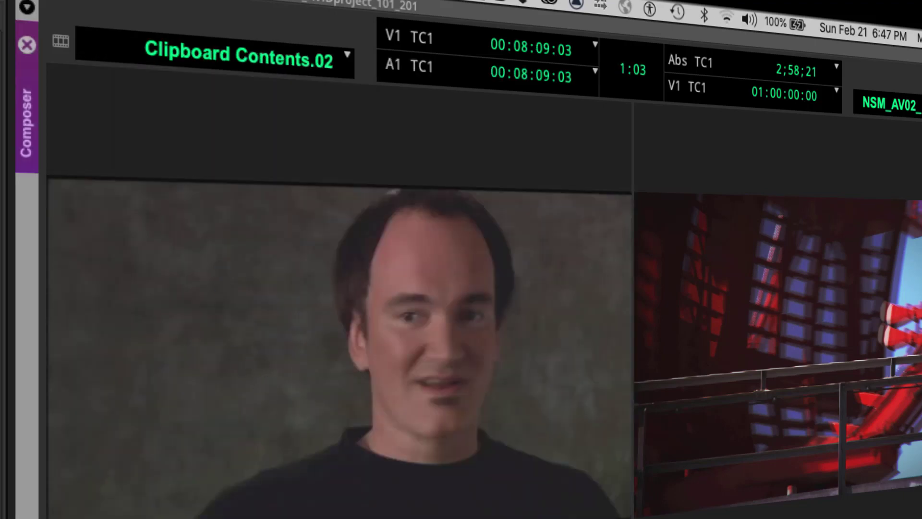
{"action": "key", "text": "space"}
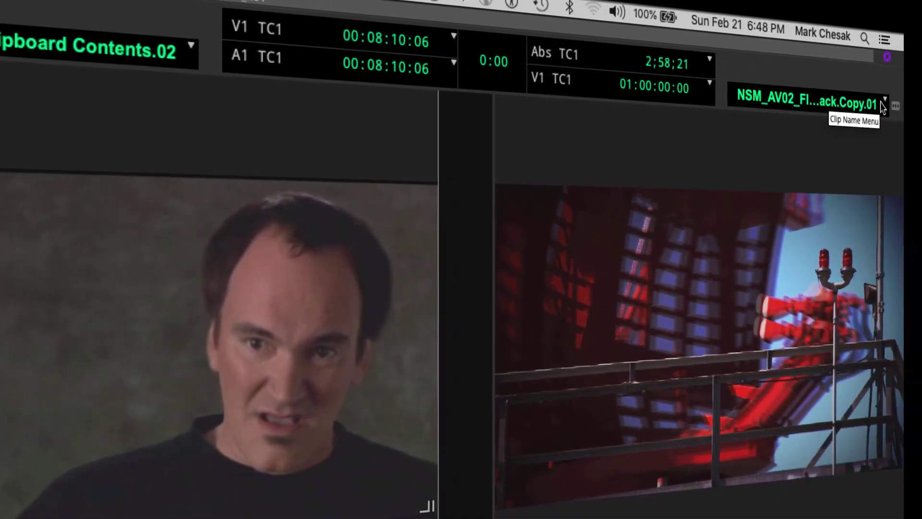
- Load the SPLICE IS NICE copy.Copy.01 sequence for editing and mark the range from about 01:00:10 to 01:00:27
{"action": "left_click", "coordinate": [921, 106]}
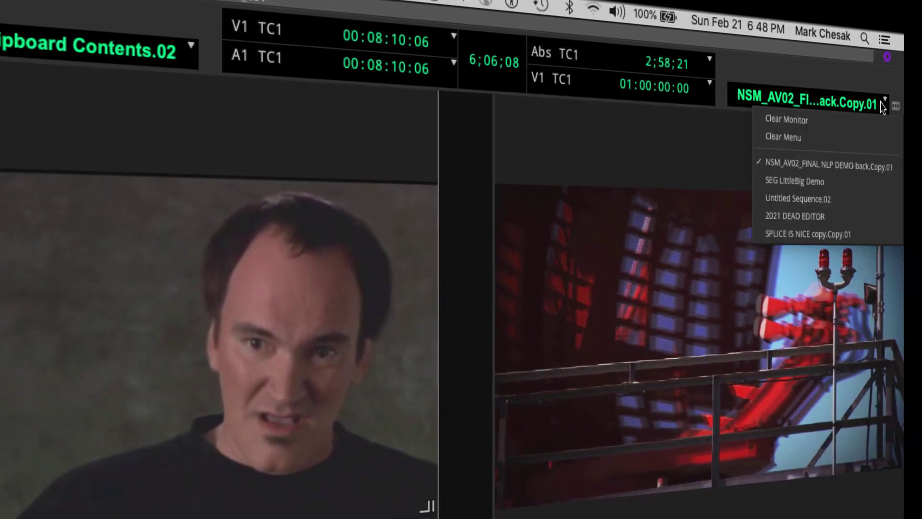
{"action": "left_click", "coordinate": [842, 234]}
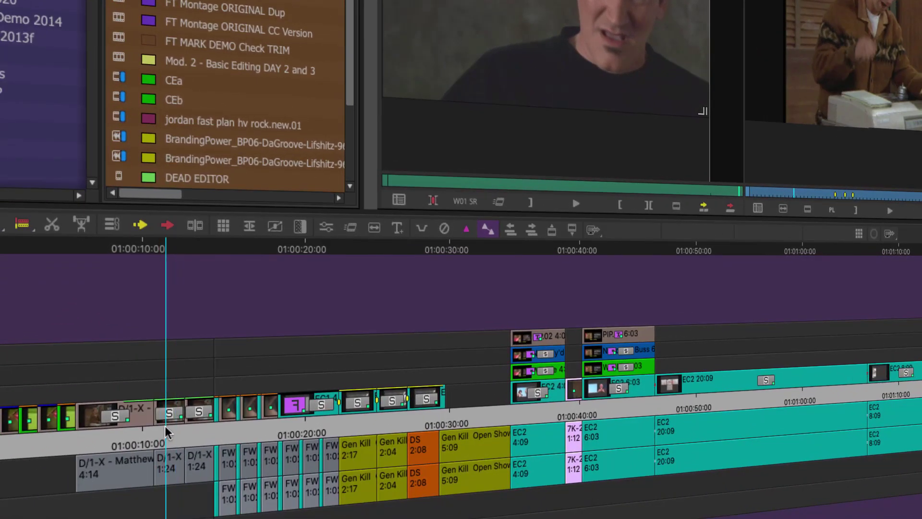
{"action": "left_click", "coordinate": [158, 428], "text": "super"}
{"action": "key", "text": "i"}
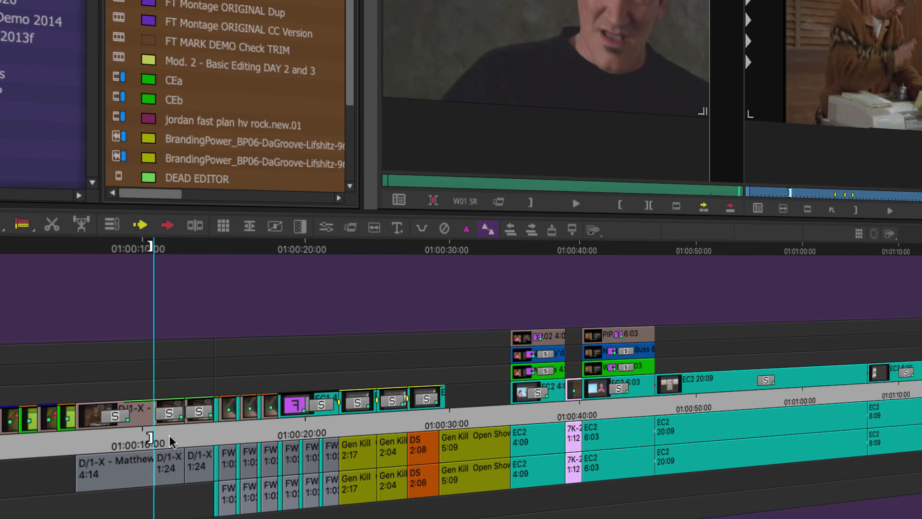
{"action": "left_click_drag", "start_coordinate": [180, 434], "coordinate": [436, 421]}
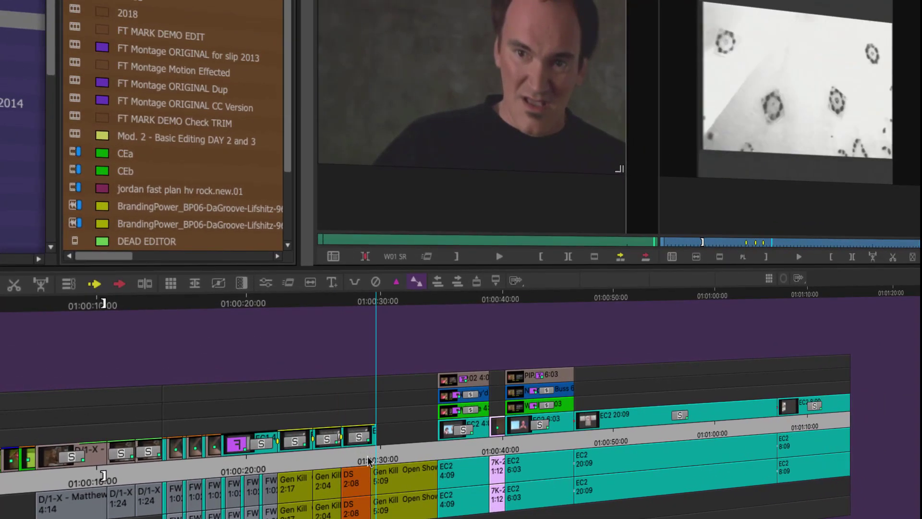
{"action": "left_click_drag", "start_coordinate": [368, 458], "coordinate": [343, 462]}
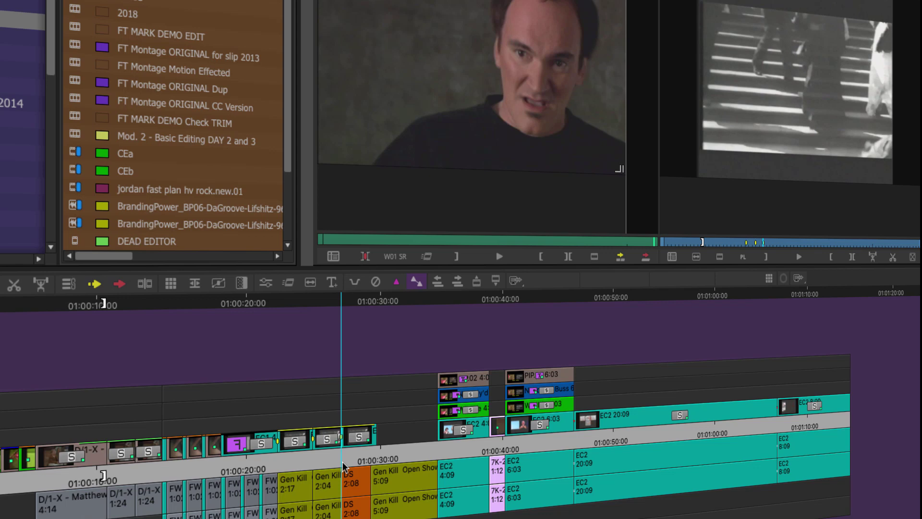
{"action": "key", "text": "i"}
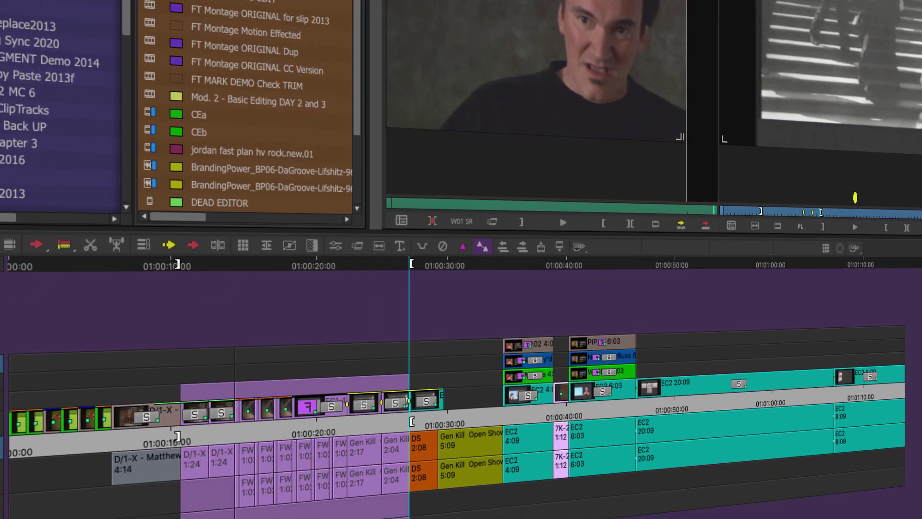
- Turn off tracks V2 to V4, A3 and A4, and copy the marked range on V1, A1 and A2 into the source monitor
{"action": "left_click", "coordinate": [102, 255]}
{"action": "left_click", "coordinate": [103, 275]}
{"action": "left_click", "coordinate": [104, 295]}
{"action": "left_click", "coordinate": [108, 440]}
{"action": "left_click", "coordinate": [108, 466]}
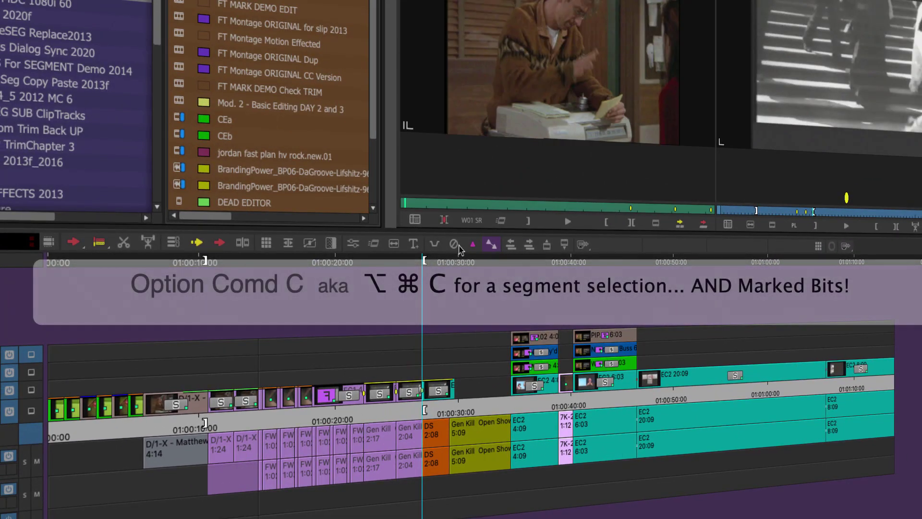
- Scrub through the copied marked range in the source monitor and play part of it
{"action": "left_click_drag", "start_coordinate": [474, 204], "coordinate": [544, 195]}
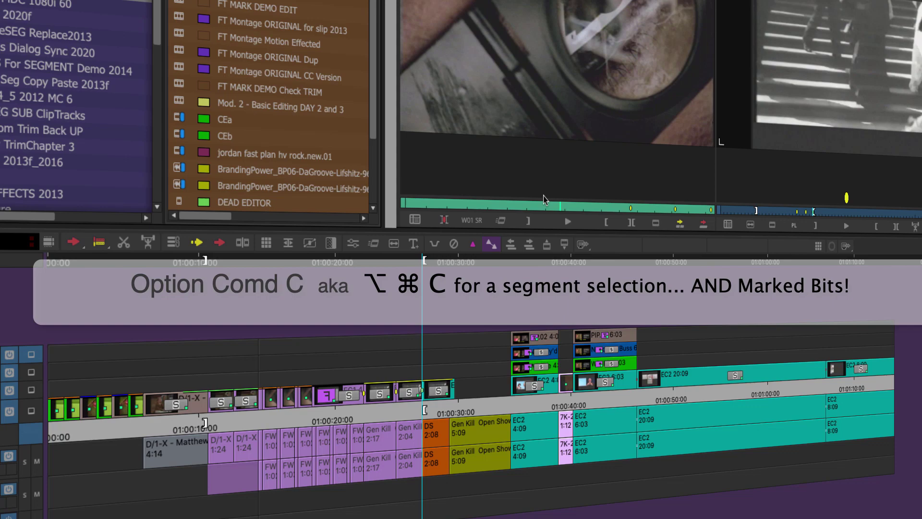
{"action": "left_click", "coordinate": [568, 222]}
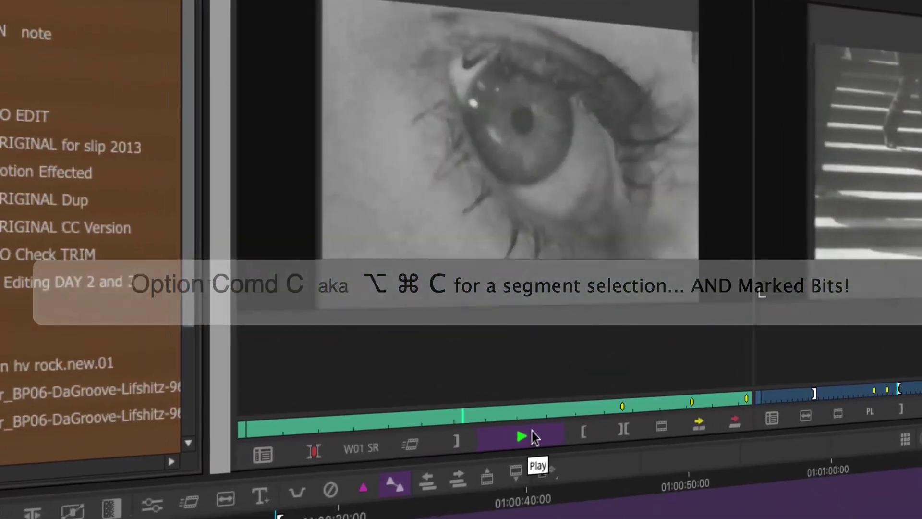
{"action": "left_click", "coordinate": [383, 485]}
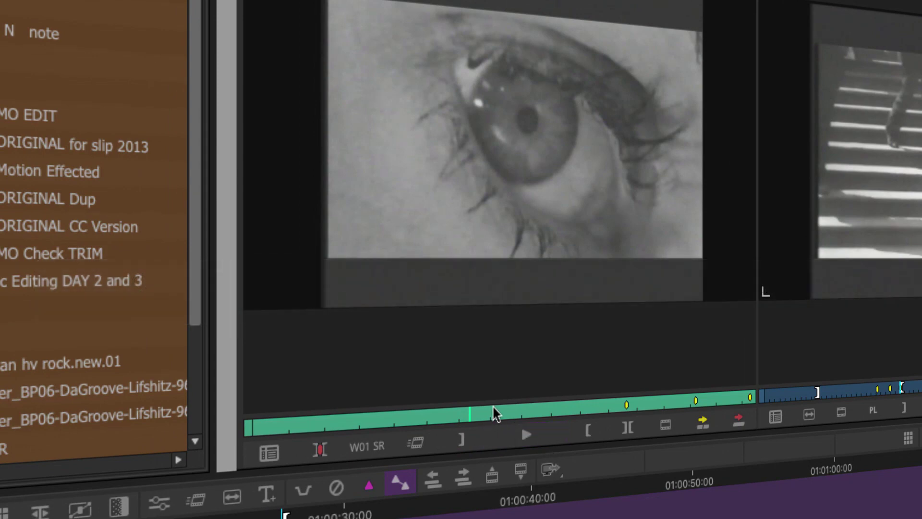
{"action": "left_click", "coordinate": [532, 411]}
{"action": "left_click_drag", "start_coordinate": [551, 404], "coordinate": [508, 414]}
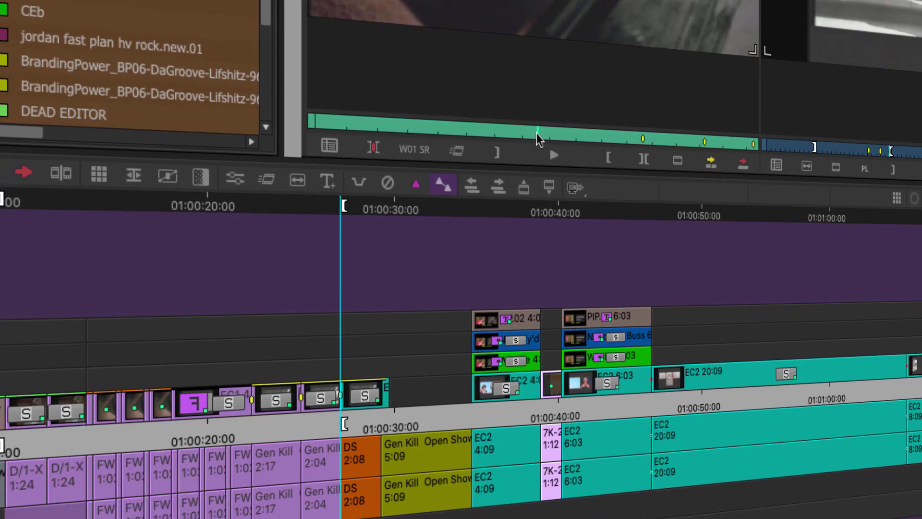
{"action": "left_click_drag", "start_coordinate": [537, 137], "coordinate": [607, 146]}
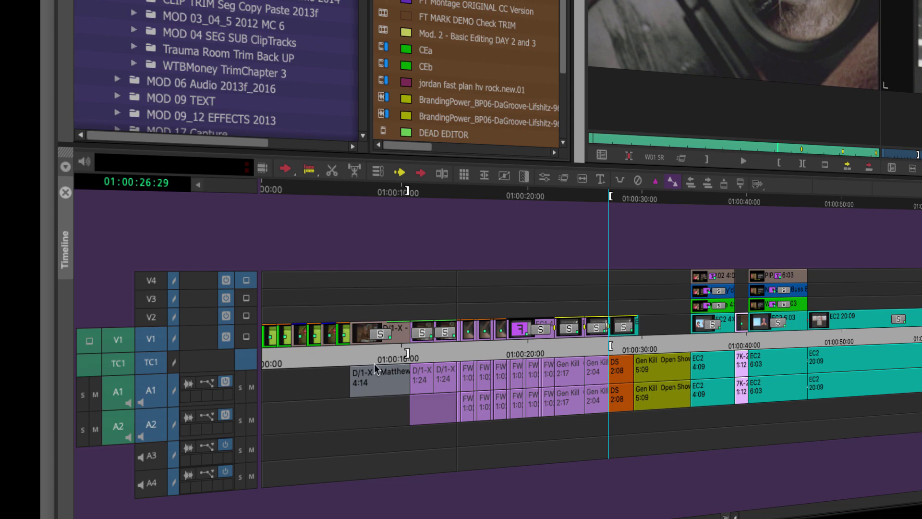
- Select the stacked PIP segments on V1 to V4, A1 and A2 from about 01:00:35 to 01:00:47 and lift them into the source monitor
{"action": "mouse_move", "coordinate": [374, 364]}
{"action": "left_mouse_down"}
{"action": "mouse_move", "coordinate": [389, 366]}
{"action": "mouse_move", "coordinate": [371, 367]}
{"action": "left_mouse_up"}
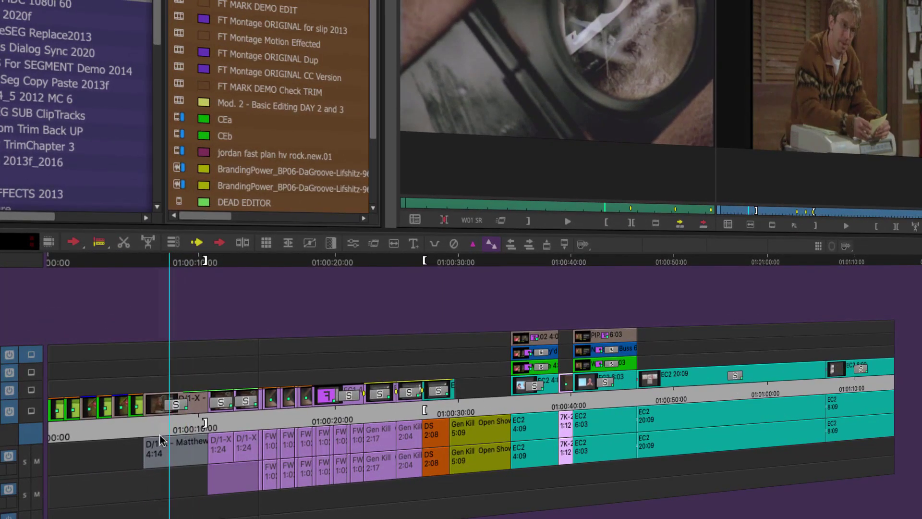
{"action": "left_click_drag", "start_coordinate": [159, 434], "coordinate": [520, 416]}
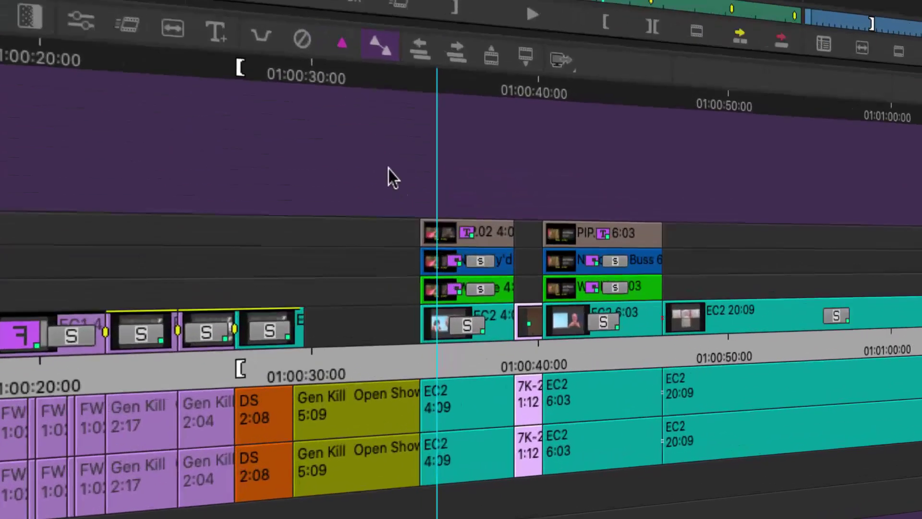
{"action": "left_click_drag", "start_coordinate": [497, 304], "coordinate": [647, 482]}
{"action": "left_click_drag", "start_coordinate": [701, 517], "coordinate": [701, 517]}
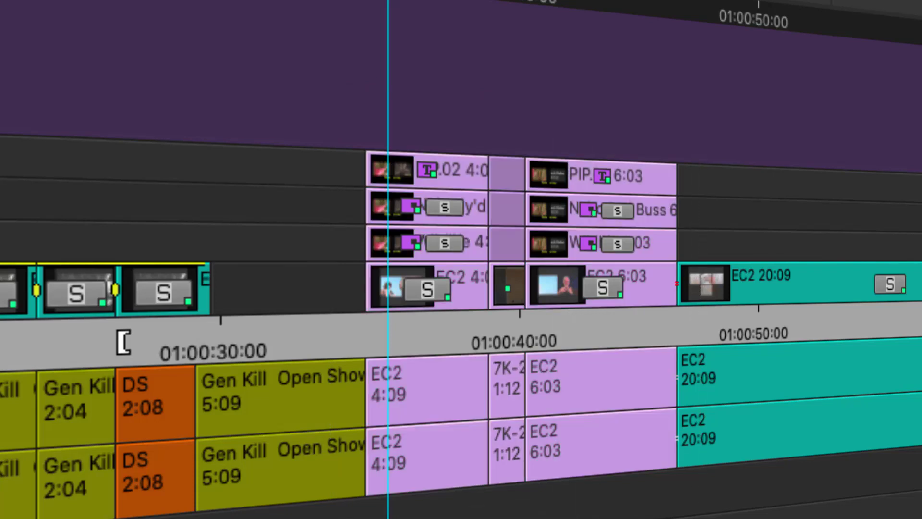
{"action": "key", "text": "Delete"}
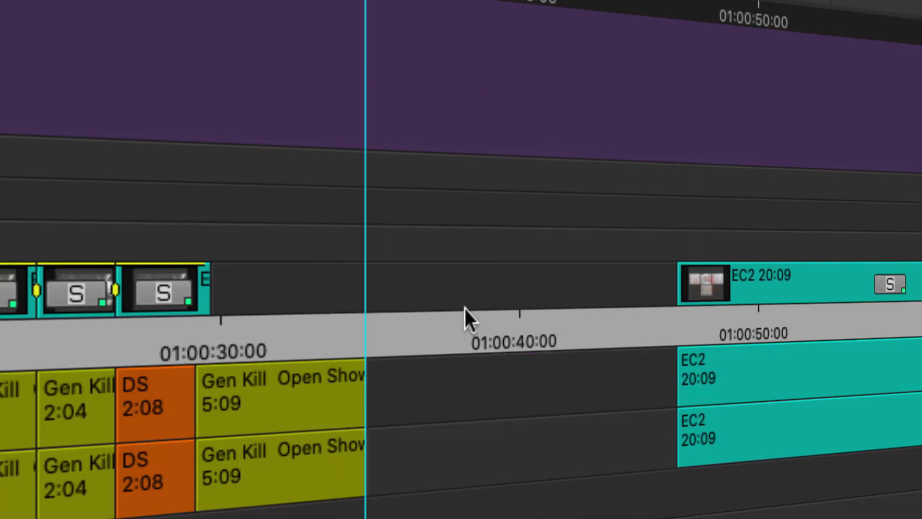
- Examine the lifted segments in the source monitor's timeline and scrub through the emptied gap in the sequence around 01:00:38
{"action": "left_click_drag", "start_coordinate": [425, 339], "coordinate": [449, 356]}
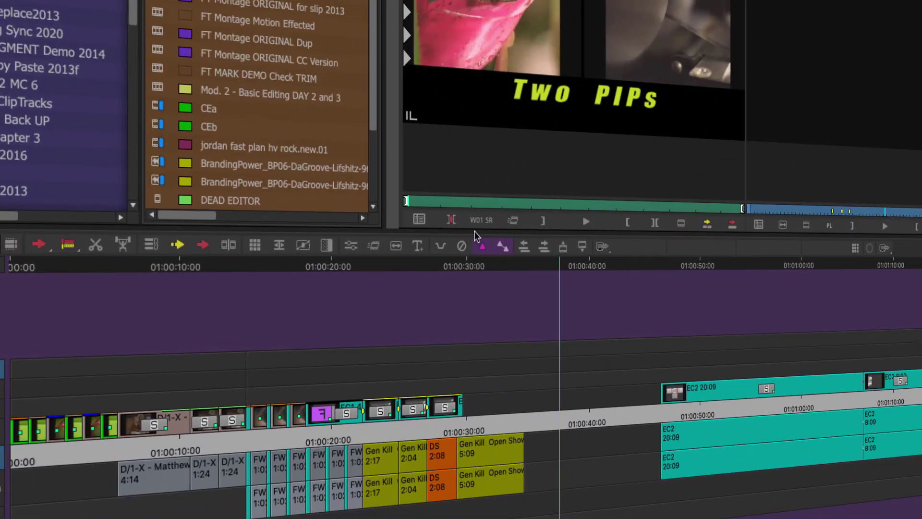
{"action": "left_click", "coordinate": [471, 207]}
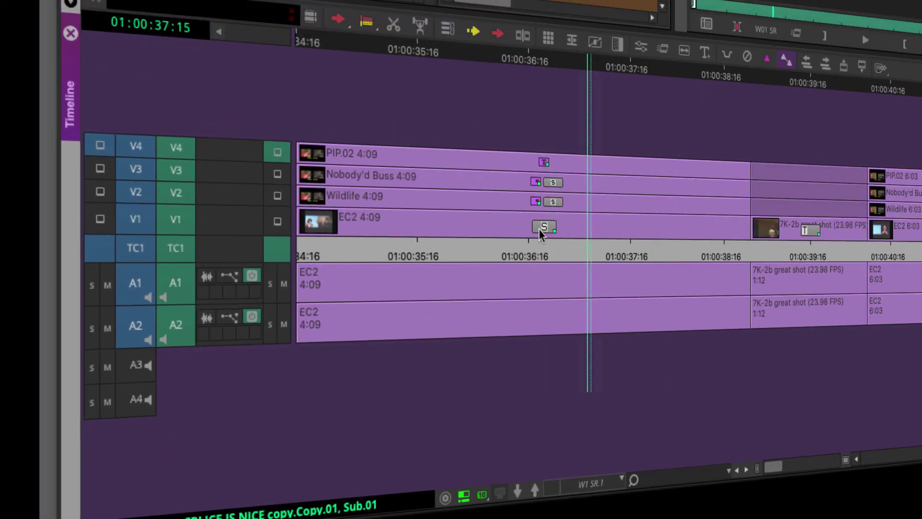
{"action": "left_click", "coordinate": [539, 229]}
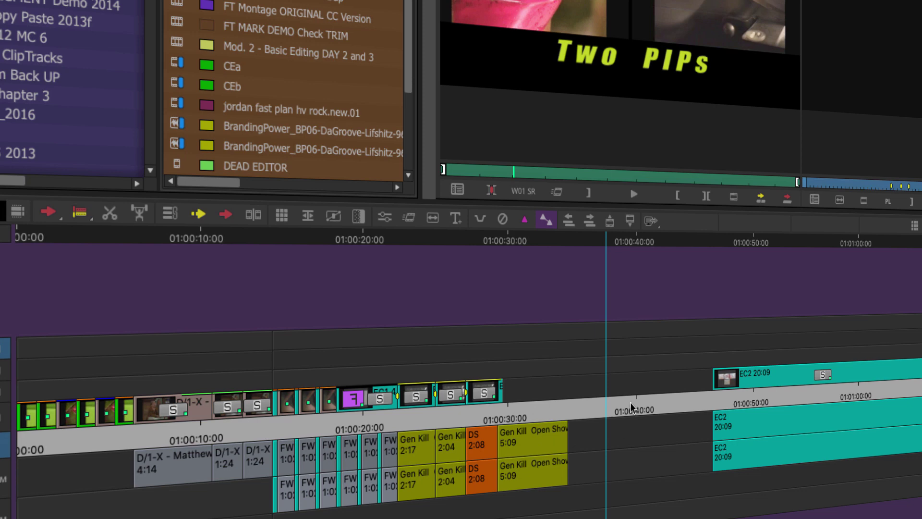
{"action": "left_click", "coordinate": [629, 402]}
{"action": "left_click", "coordinate": [636, 407]}
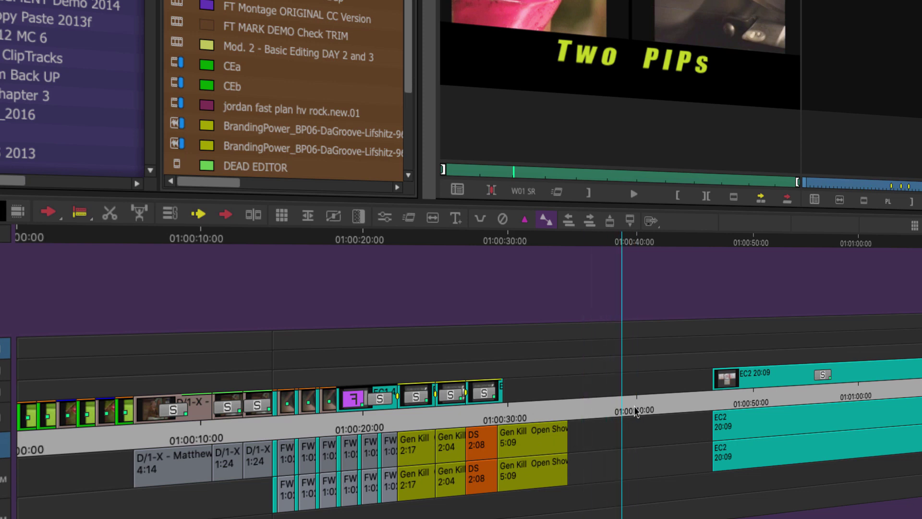
{"action": "left_click_drag", "start_coordinate": [605, 420], "coordinate": [633, 406]}
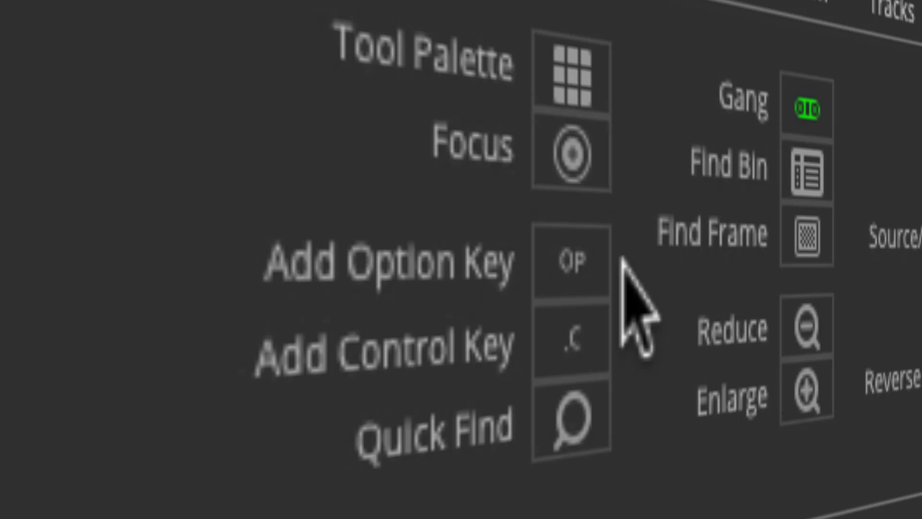
- Look through the source monitor's clip history for the stored clipboard contents and subsequences
{"action": "left_click", "coordinate": [62, 261]}
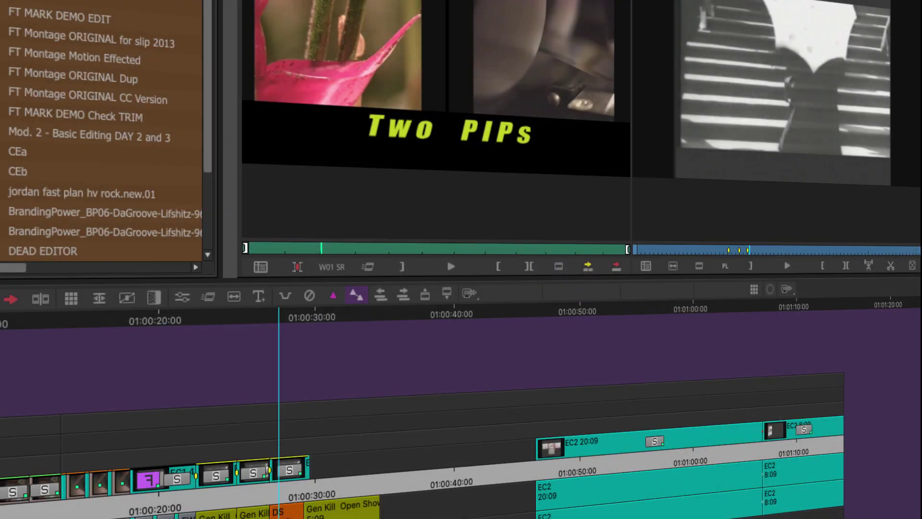
{"action": "left_click", "coordinate": [391, 5]}
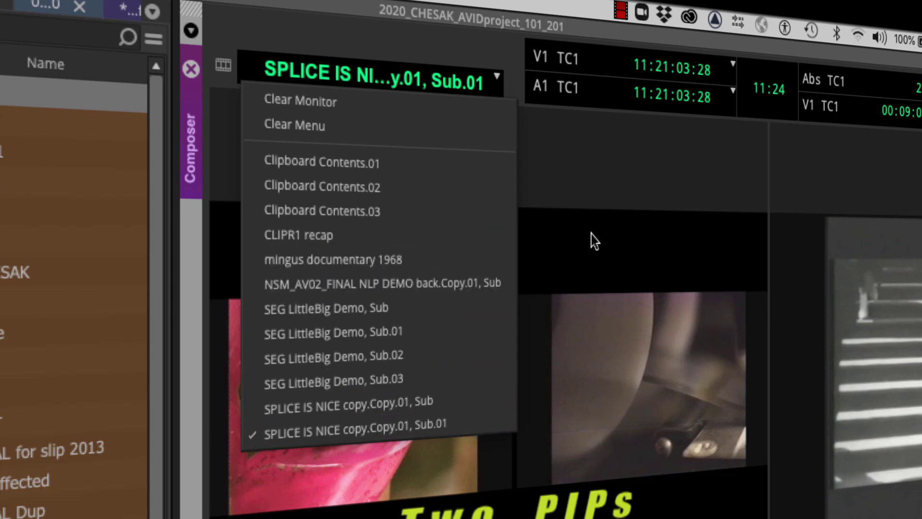
{"action": "left_click", "coordinate": [611, 220]}
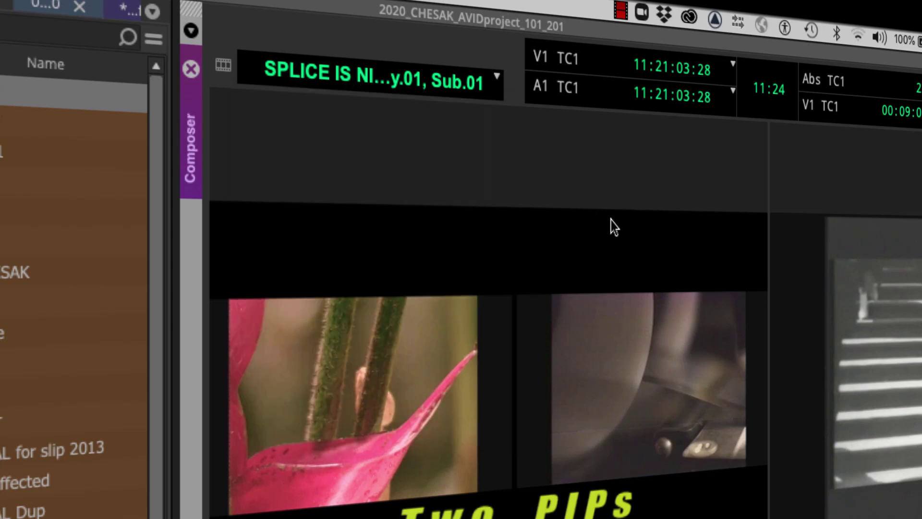